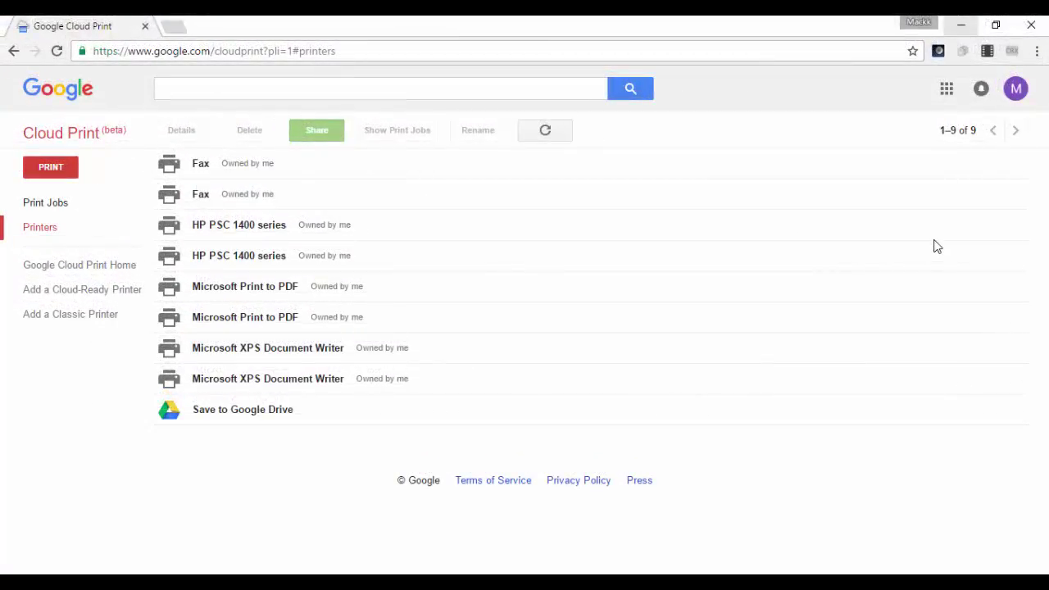
Browse File Explorer to C:\Users\profile\AppData\Local\Google\Chrome\User Data and scroll through its 46 items.
{"action": "key", "text": "super+e"}
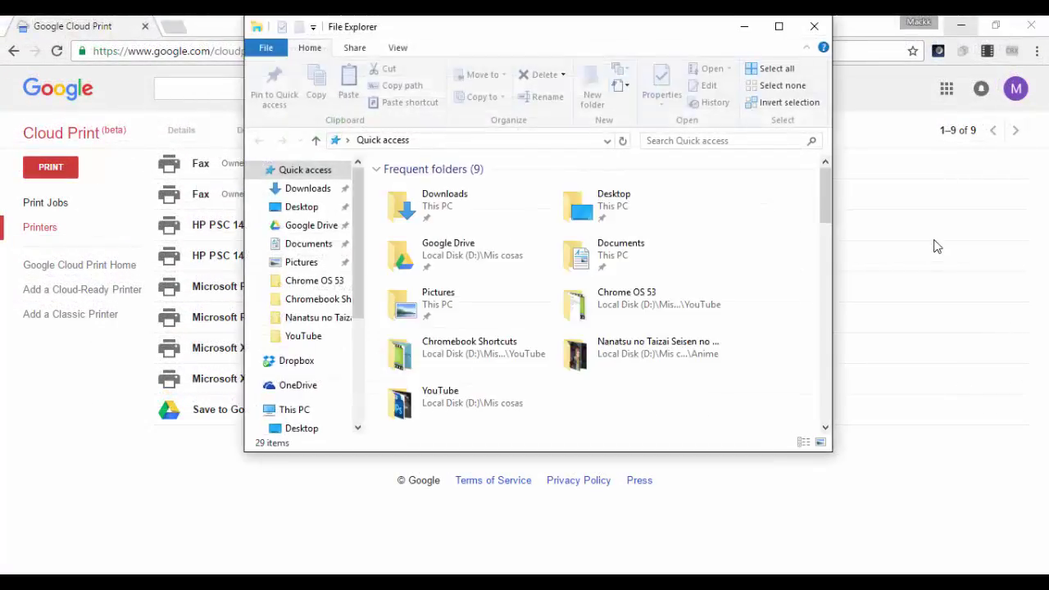
{"action": "left_click", "coordinate": [296, 410]}
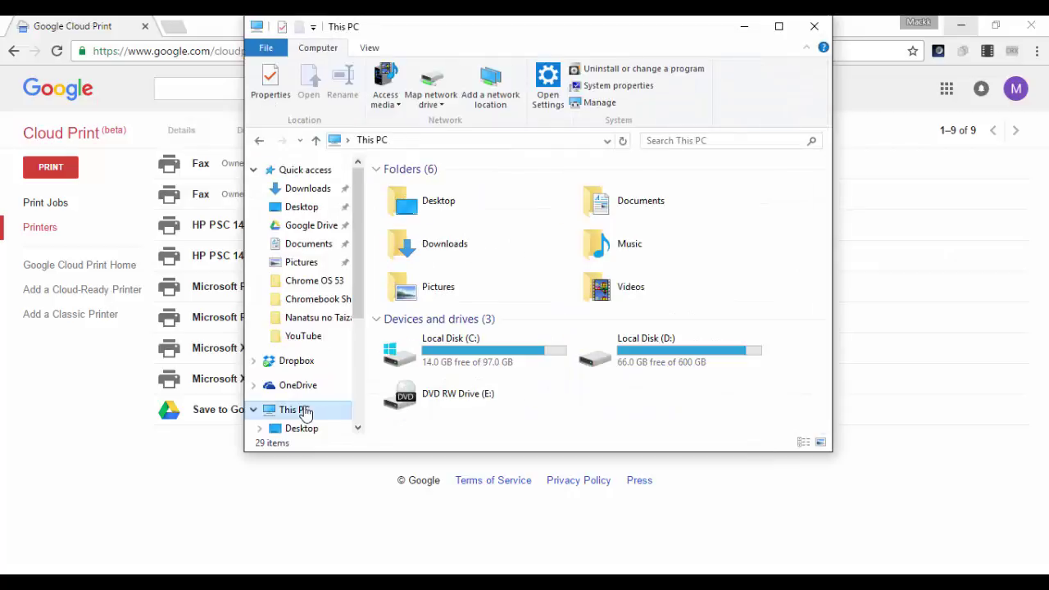
{"action": "double_click", "coordinate": [450, 361]}
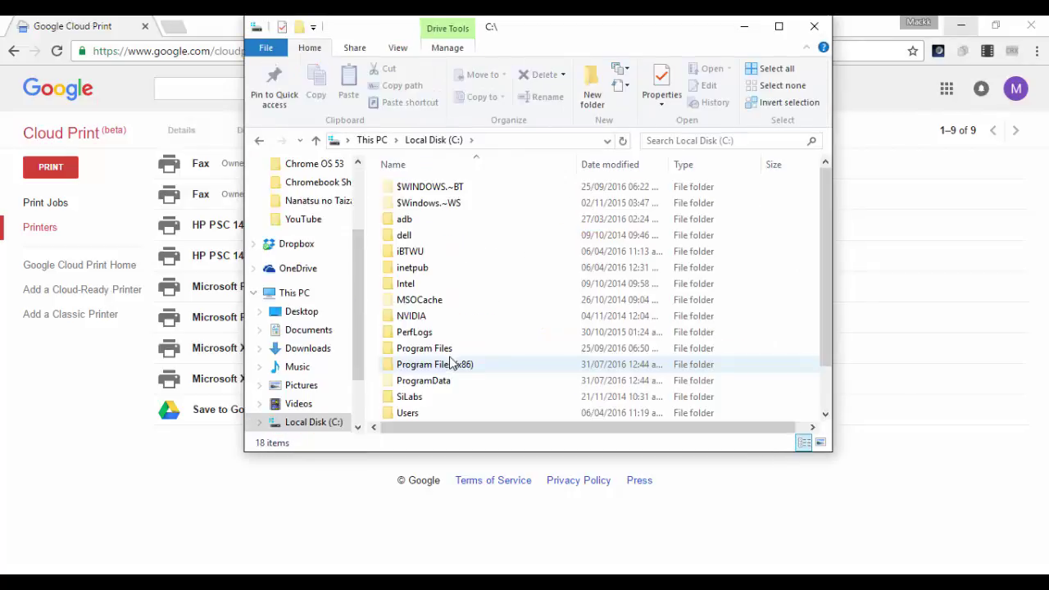
{"action": "double_click", "coordinate": [429, 413]}
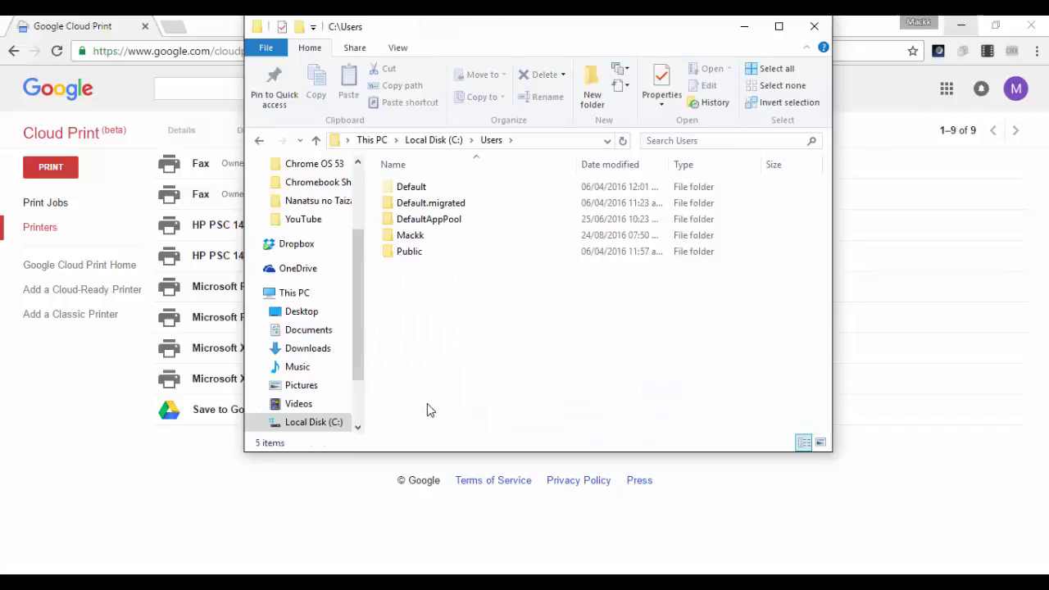
{"action": "double_click", "coordinate": [422, 240]}
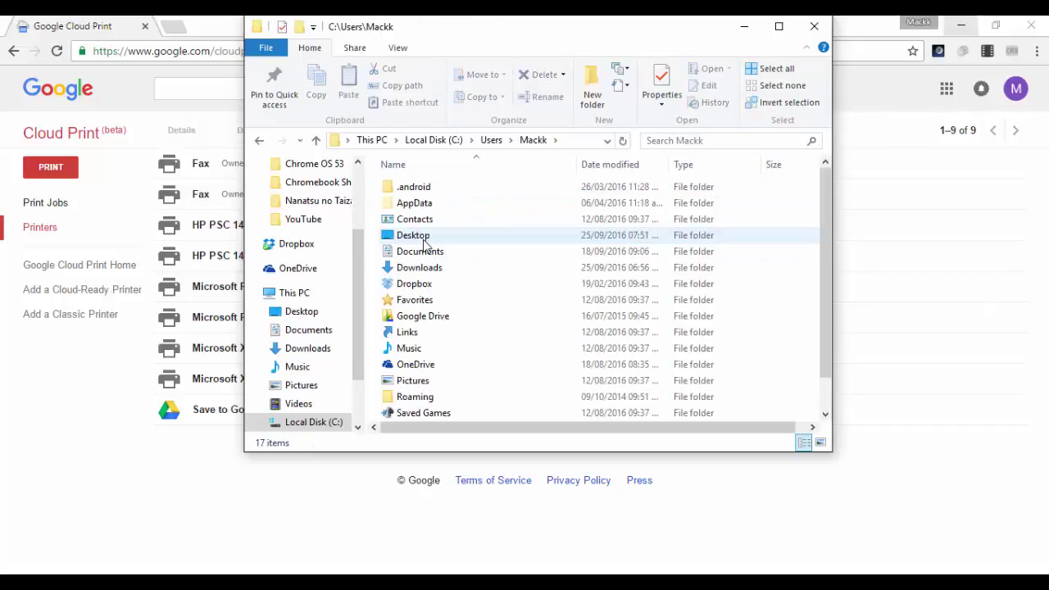
{"action": "left_click", "coordinate": [419, 205]}
{"action": "double_click", "coordinate": [420, 208]}
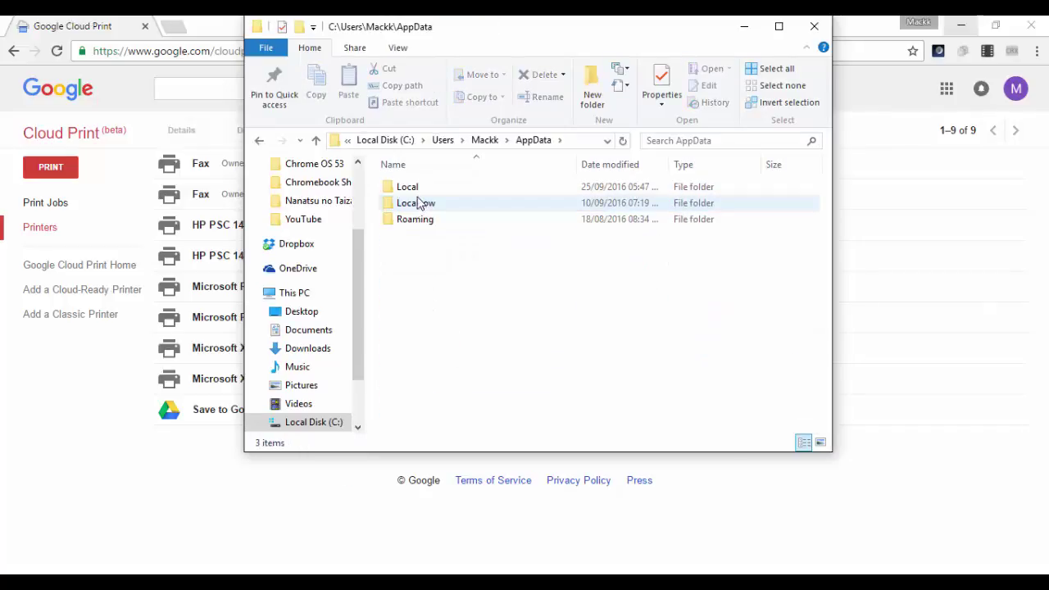
{"action": "double_click", "coordinate": [414, 187]}
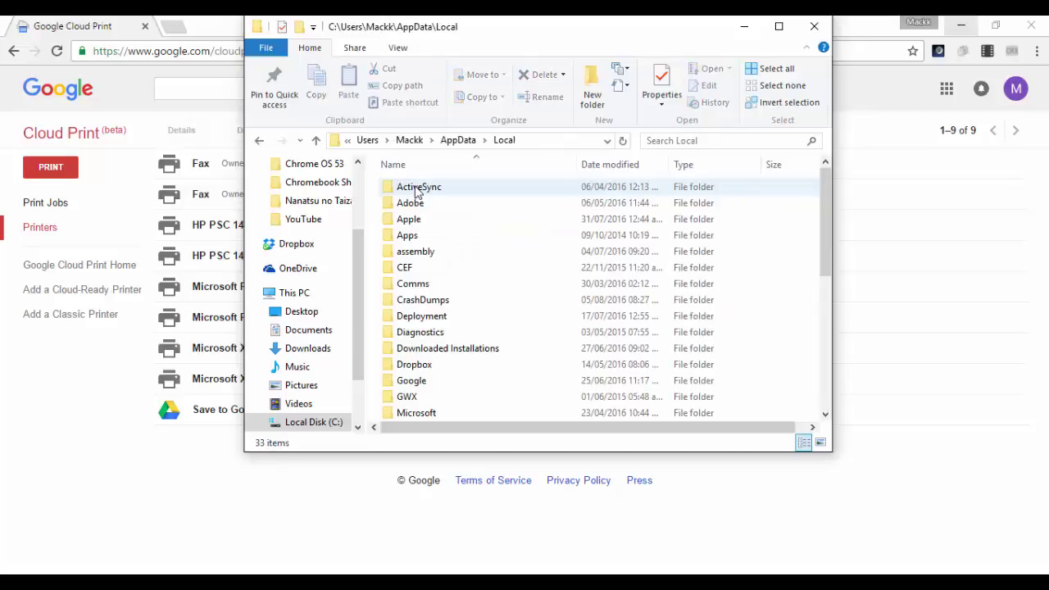
{"action": "double_click", "coordinate": [422, 380]}
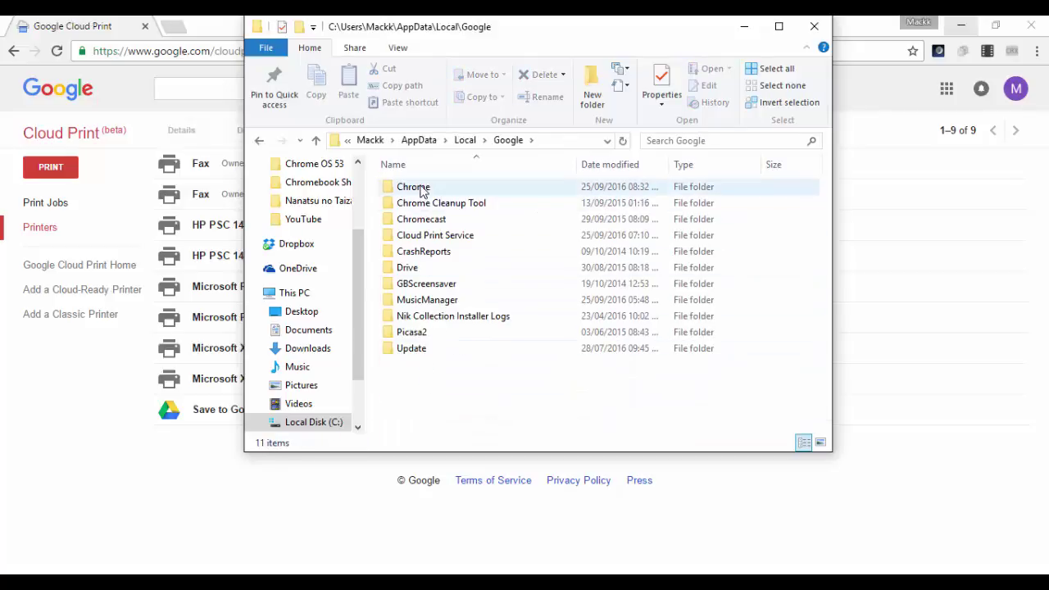
{"action": "double_click", "coordinate": [422, 188]}
{"action": "double_click", "coordinate": [421, 188]}
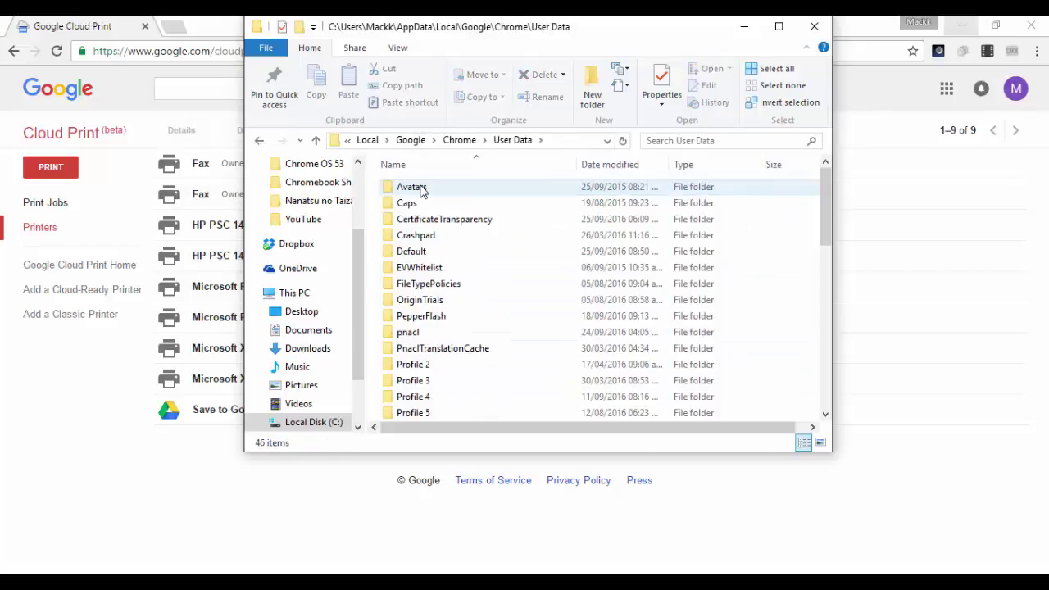
{"action": "scroll", "coordinate": [420, 192], "scroll_direction": "down", "scroll_amount": 10}
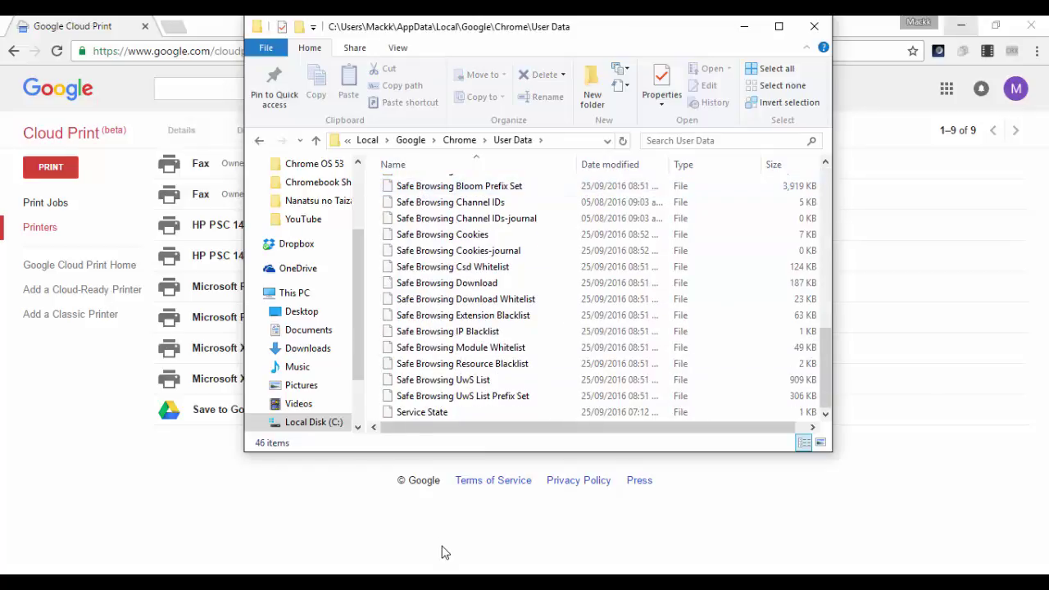
Back in the Cloud Print page, open a new File Explorer window at C:\Users\profile\AppData\Local.
{"action": "left_click", "coordinate": [665, 526]}
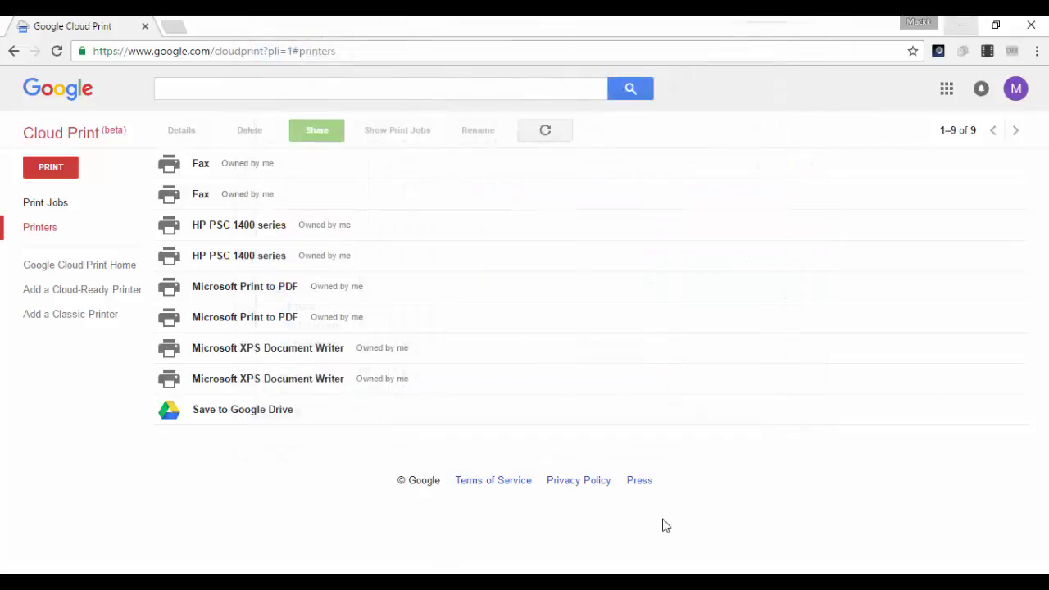
{"action": "key", "text": "super+e"}
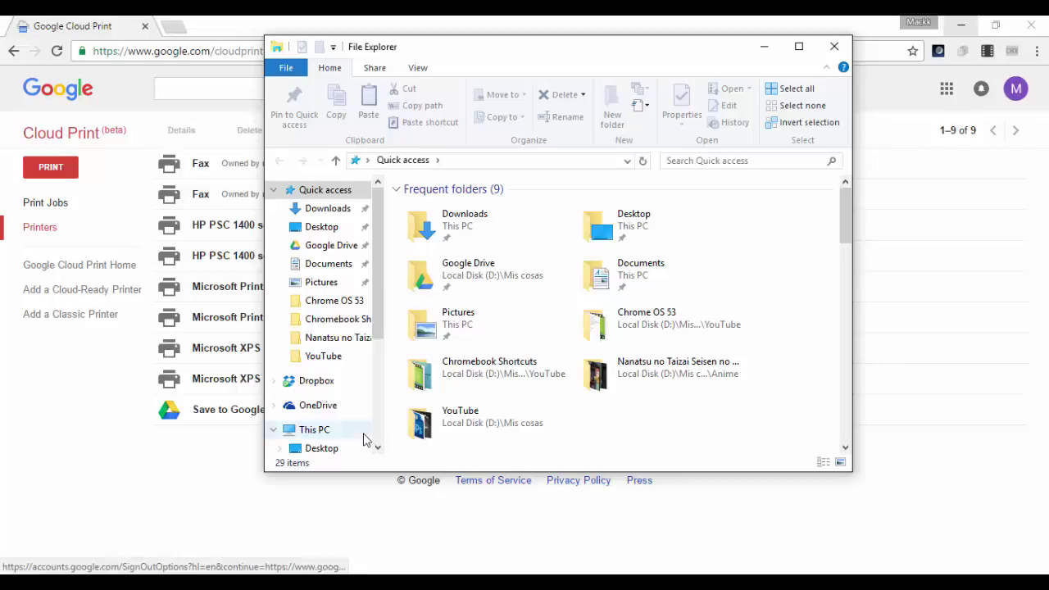
{"action": "left_click", "coordinate": [328, 437]}
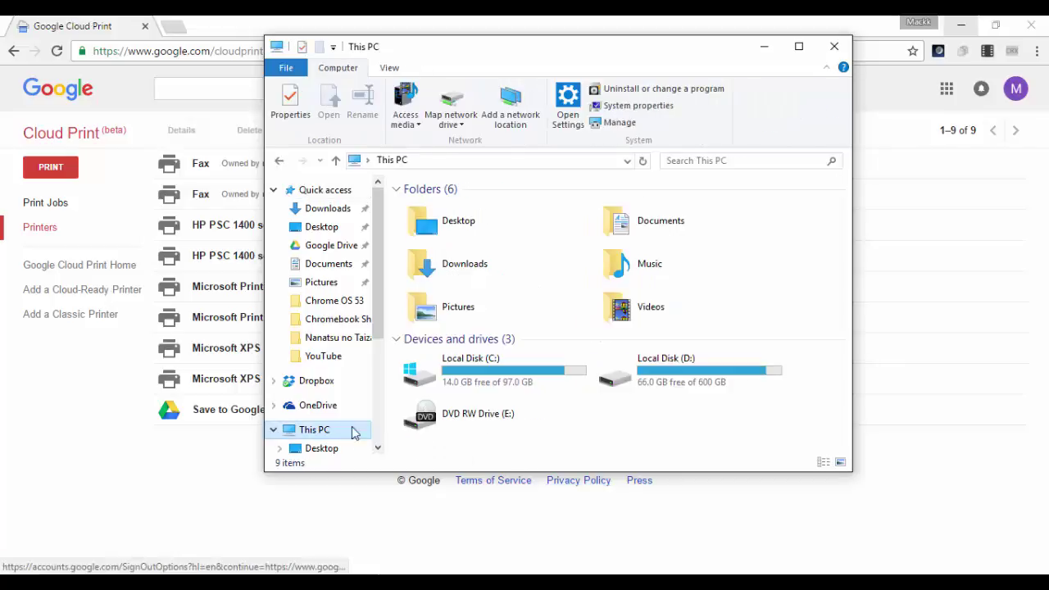
{"action": "double_click", "coordinate": [525, 383]}
{"action": "left_click", "coordinate": [420, 438]}
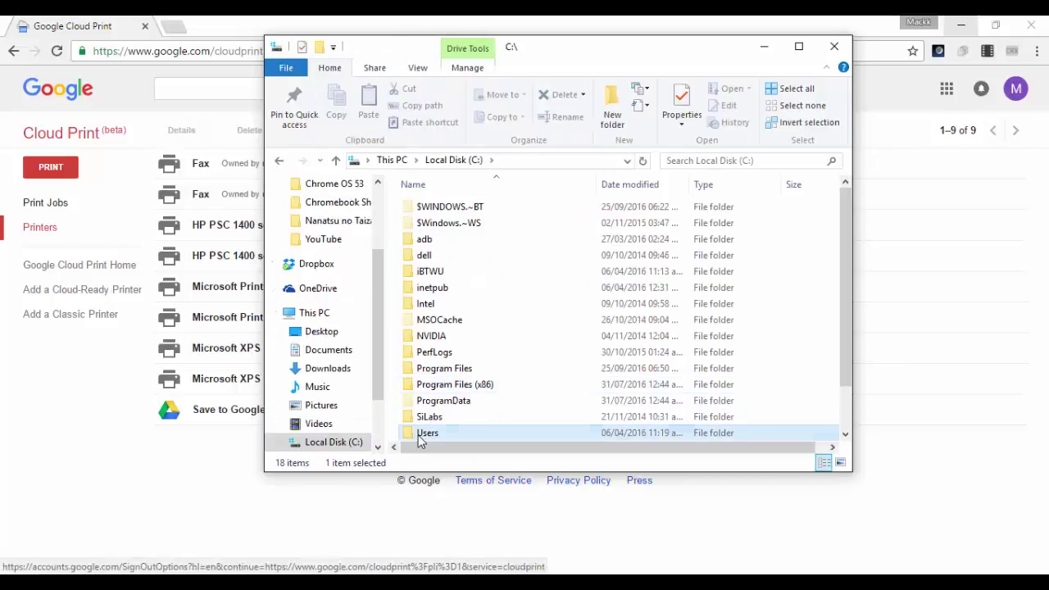
{"action": "double_click", "coordinate": [419, 438]}
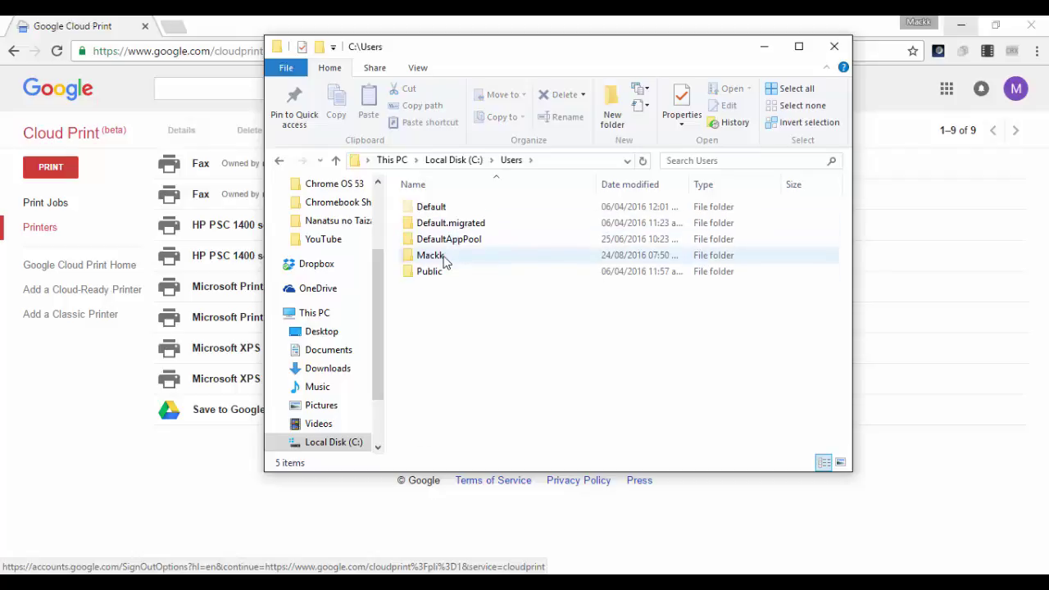
{"action": "double_click", "coordinate": [444, 258]}
{"action": "double_click", "coordinate": [438, 227]}
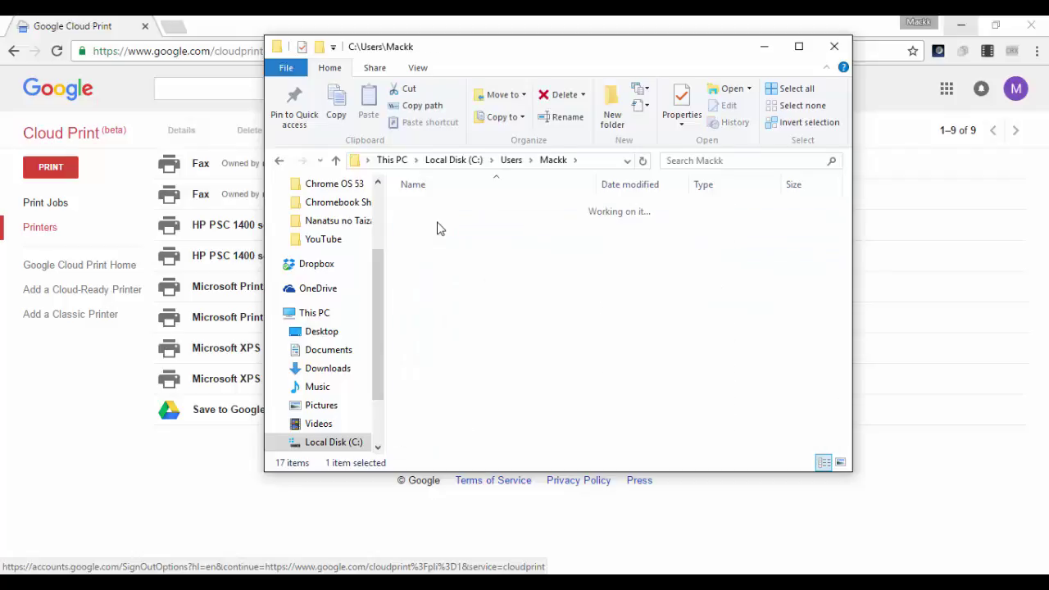
{"action": "double_click", "coordinate": [431, 209]}
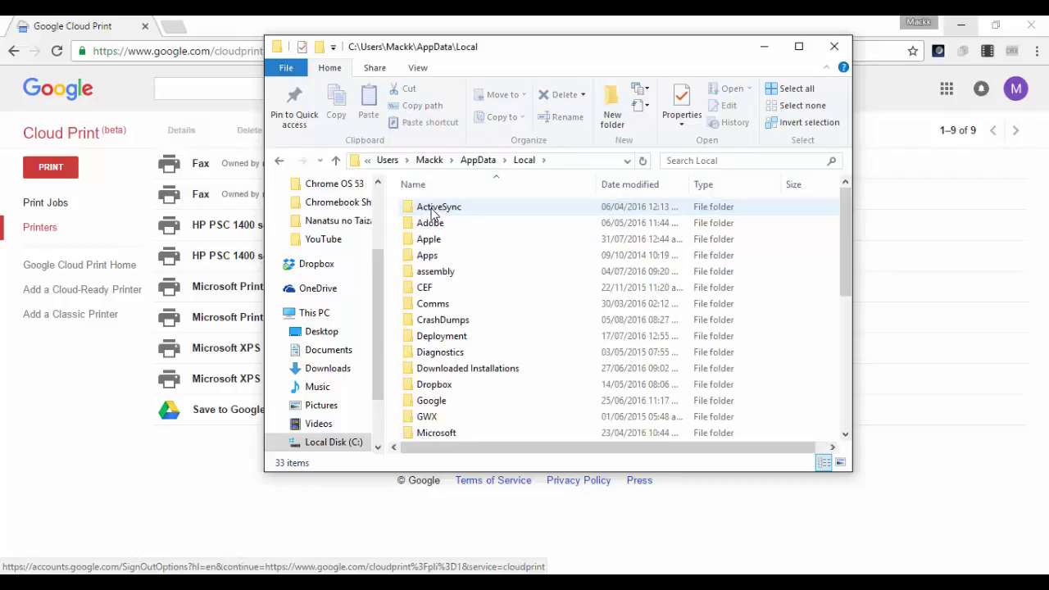
Open Service State from Google\Cloud Print Service with Edit with Notepad++.
{"action": "double_click", "coordinate": [432, 401]}
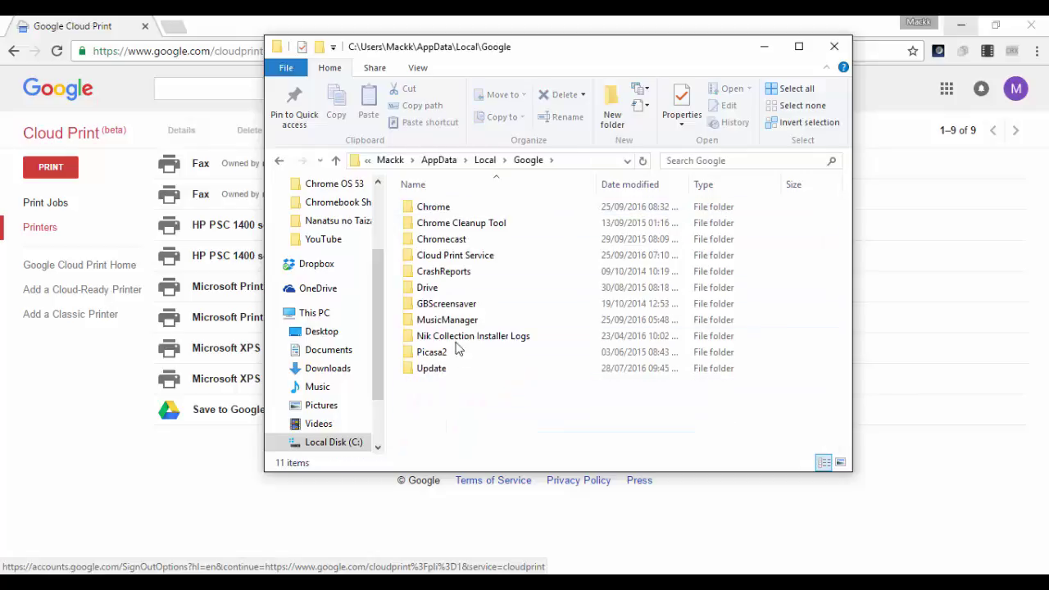
{"action": "double_click", "coordinate": [459, 257]}
{"action": "left_click", "coordinate": [441, 212]}
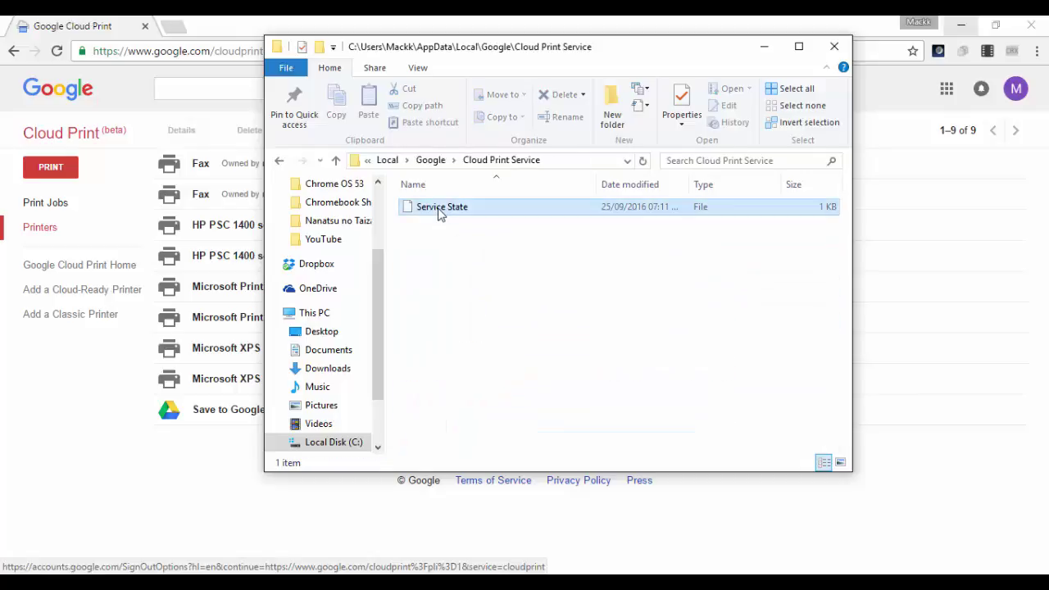
{"action": "right_click", "coordinate": [441, 213]}
{"action": "left_click", "coordinate": [482, 237]}
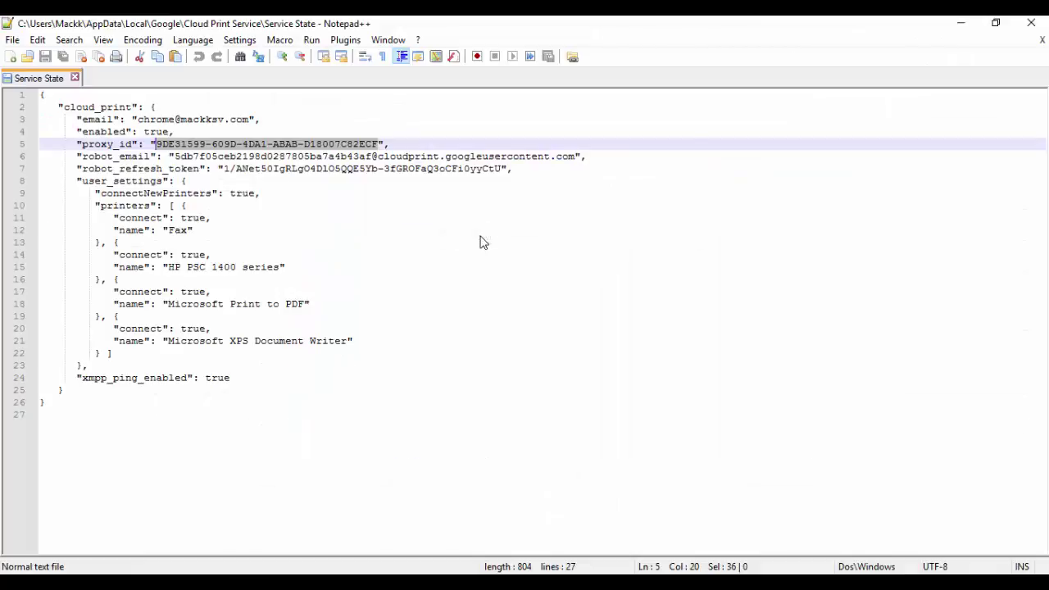
{"action": "left_click", "coordinate": [474, 498]}
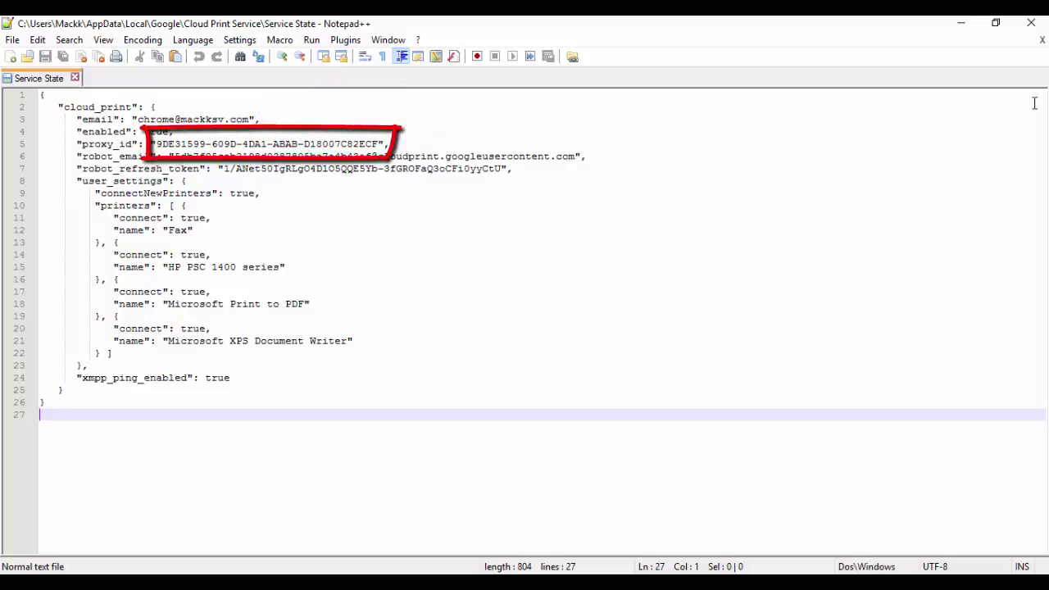
Close Notepad++ and File Explorer, then minimise the Service Options dialog showing Running.
{"action": "left_click", "coordinate": [1028, 25]}
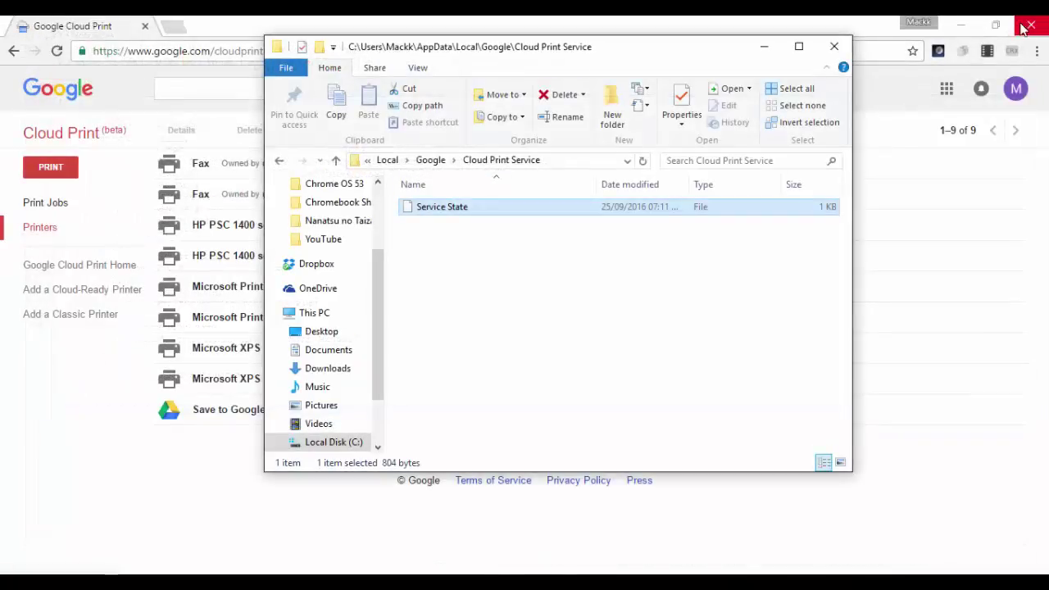
{"action": "left_click", "coordinate": [835, 46]}
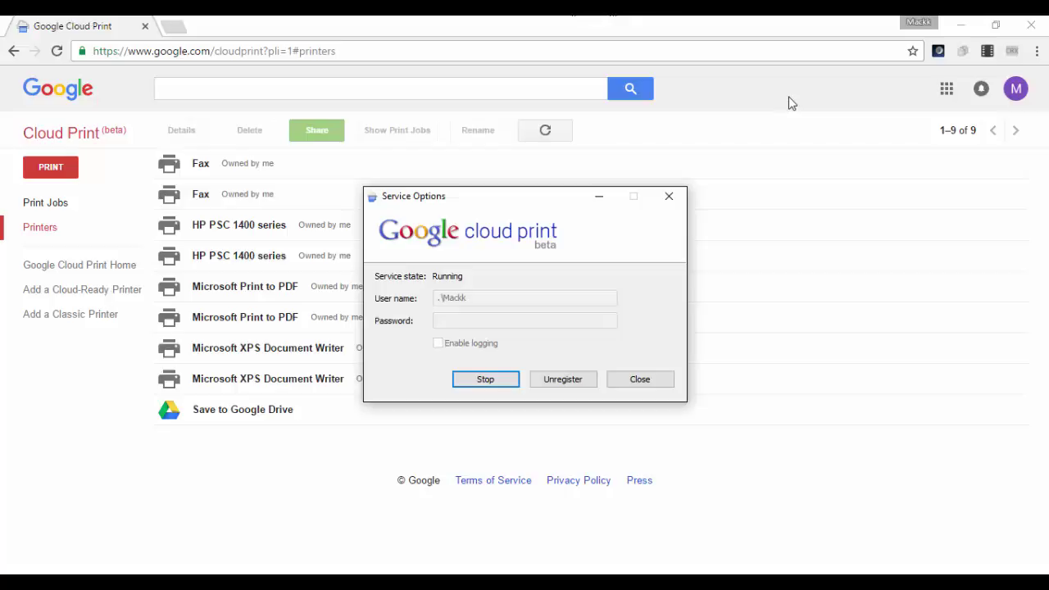
{"action": "left_click", "coordinate": [600, 199]}
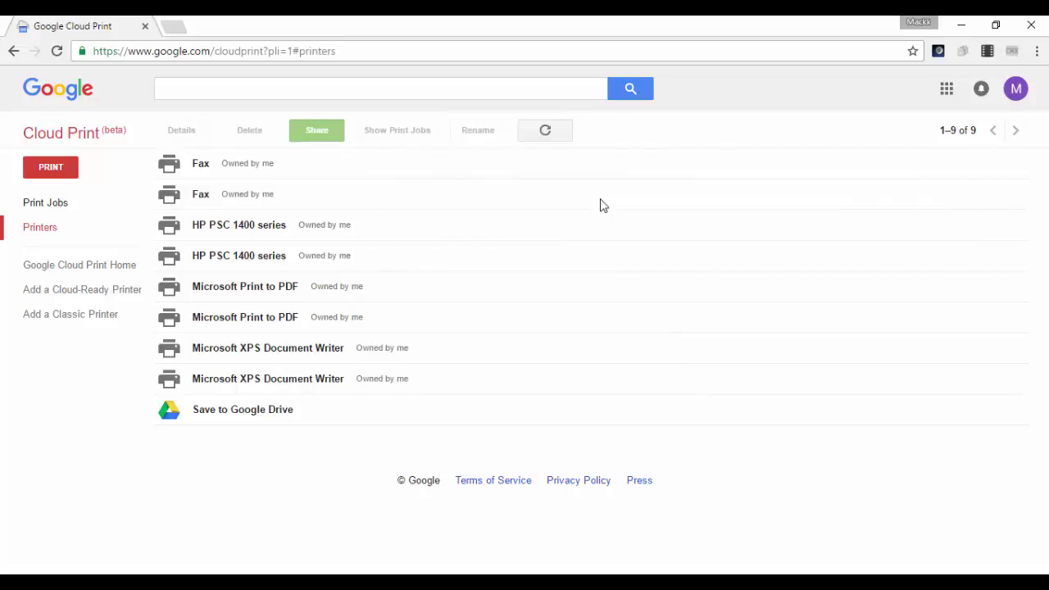
Browse File Explorer to AppData\Local\Google\Cloud Print Service and bring up the Service State file's context menu.
{"action": "key", "text": "super+e"}
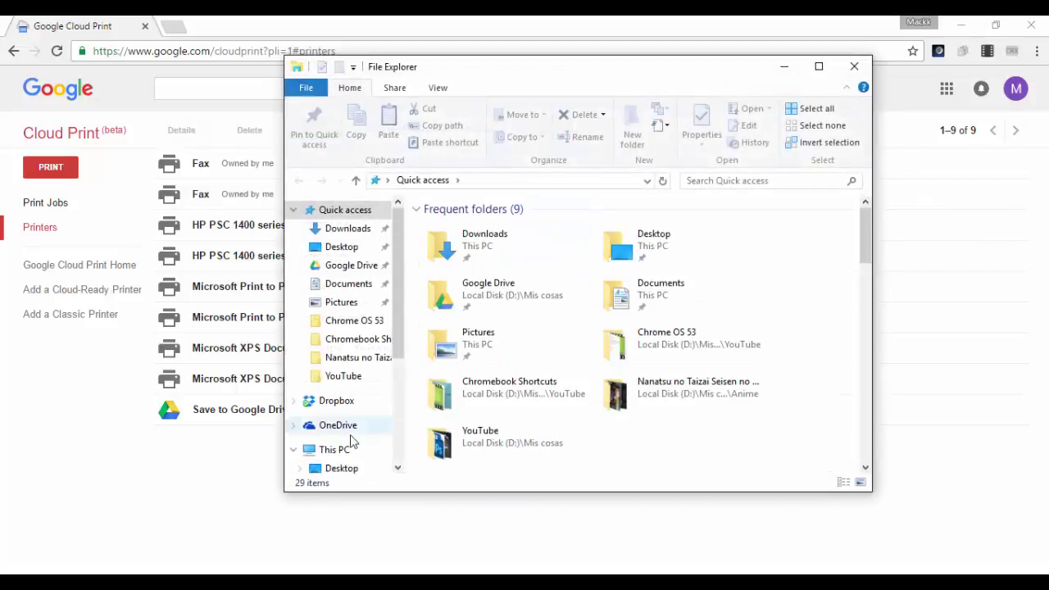
{"action": "left_click", "coordinate": [337, 451]}
{"action": "double_click", "coordinate": [502, 391]}
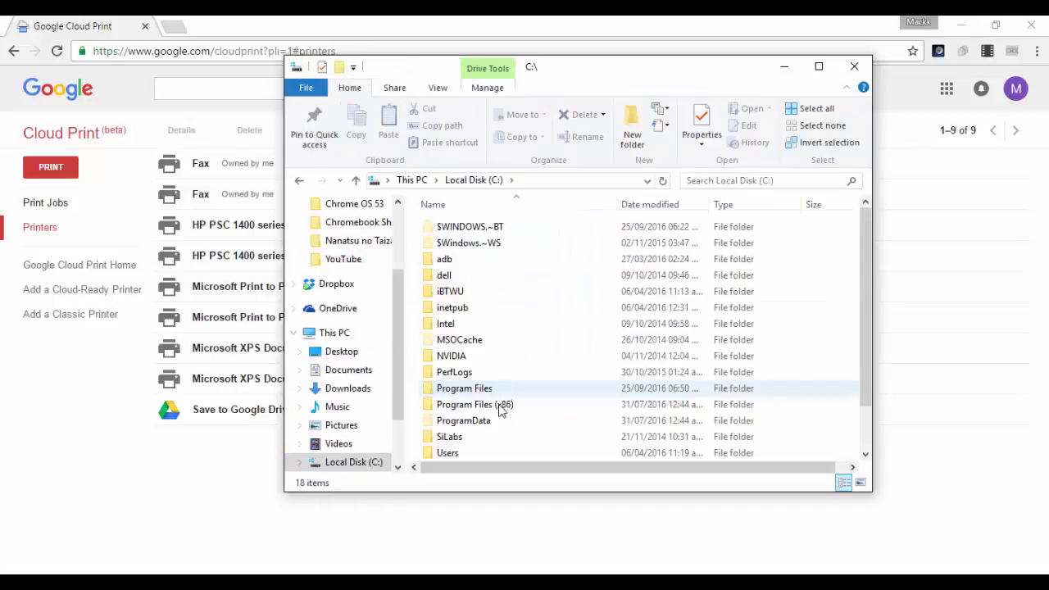
{"action": "double_click", "coordinate": [467, 452]}
{"action": "double_click", "coordinate": [461, 276]}
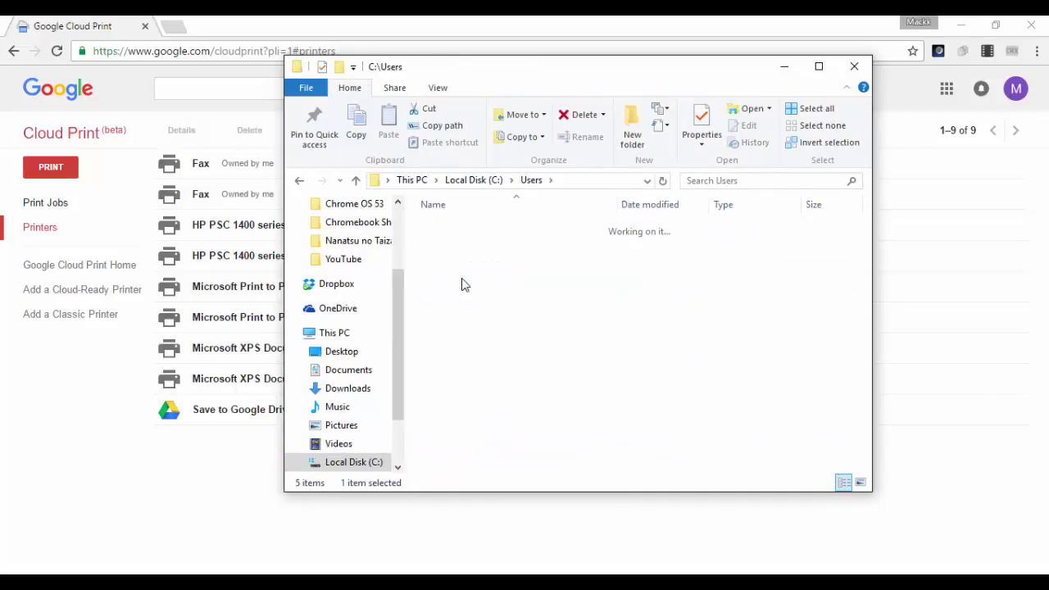
{"action": "double_click", "coordinate": [455, 244]}
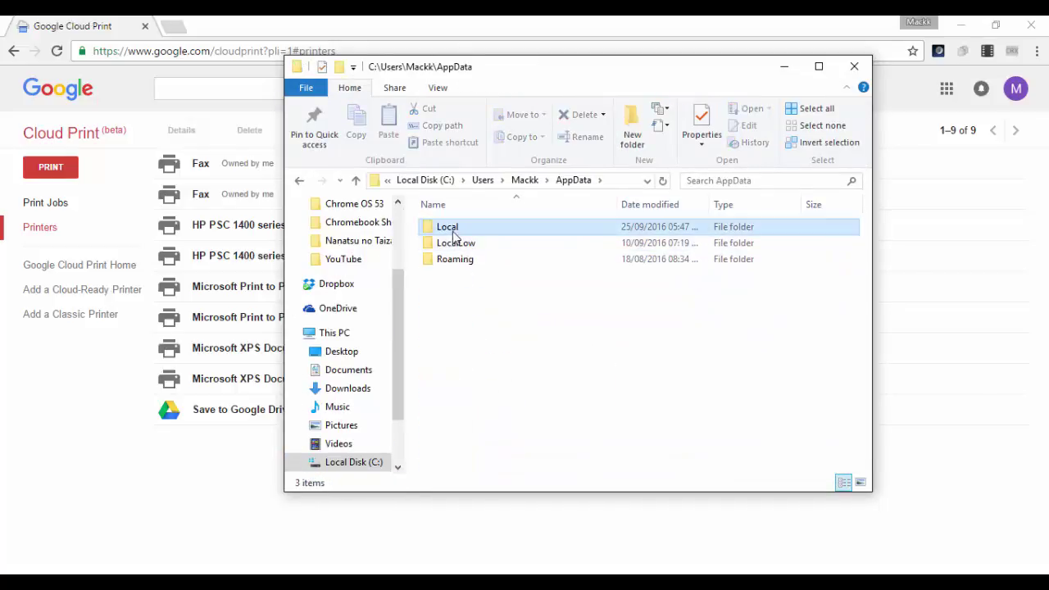
{"action": "double_click", "coordinate": [451, 228]}
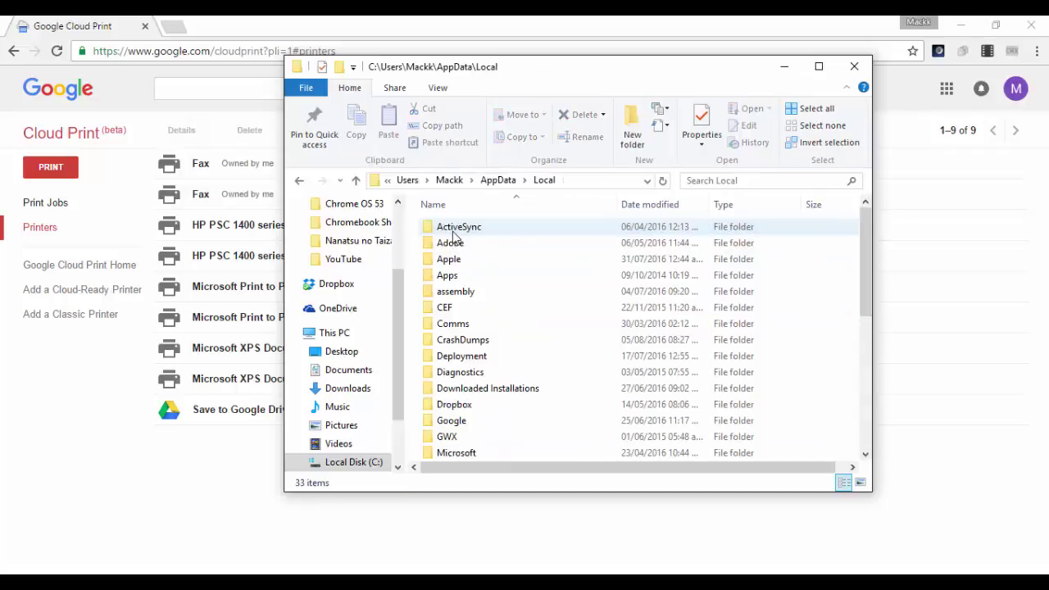
{"action": "double_click", "coordinate": [452, 421]}
{"action": "double_click", "coordinate": [494, 282]}
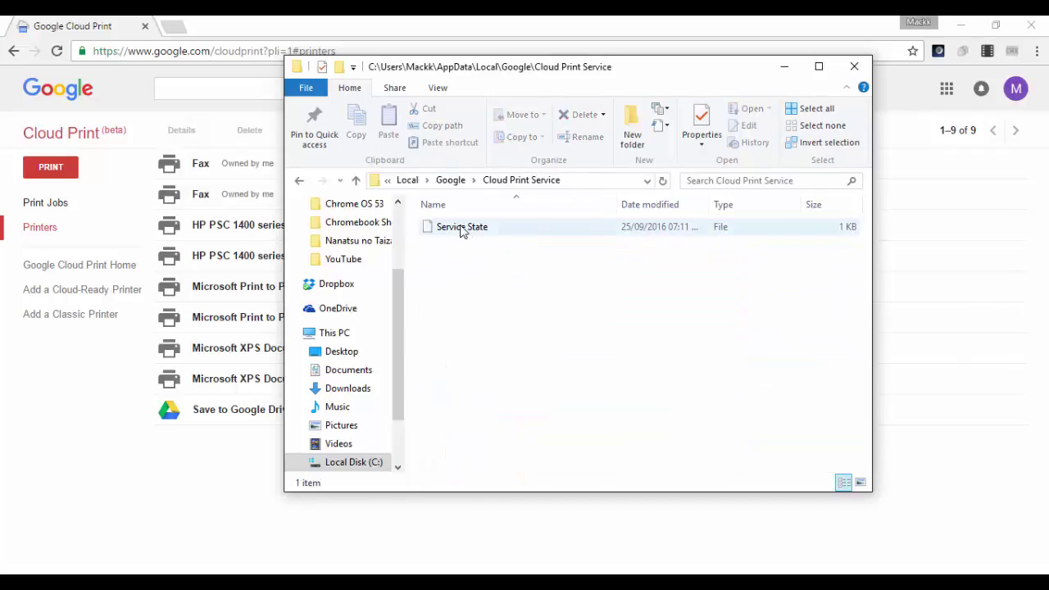
{"action": "right_click", "coordinate": [462, 229]}
Open Service State in Notepad++ and paste its line-5 proxy_id value into a new Notepad note.
{"action": "left_click", "coordinate": [495, 256]}
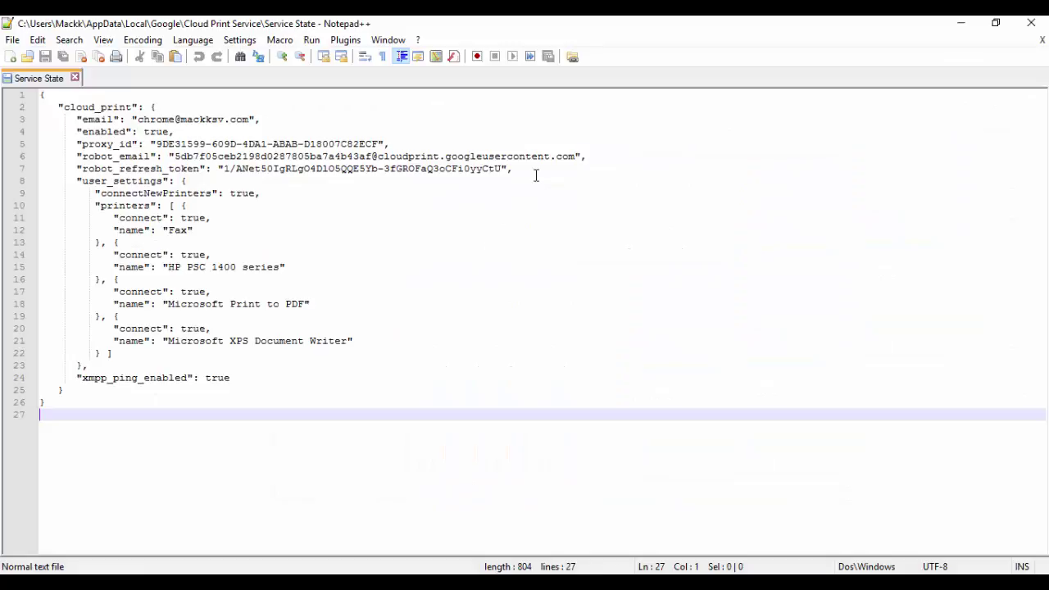
{"action": "left_click_drag", "start_coordinate": [377, 144], "coordinate": [185, 148]}
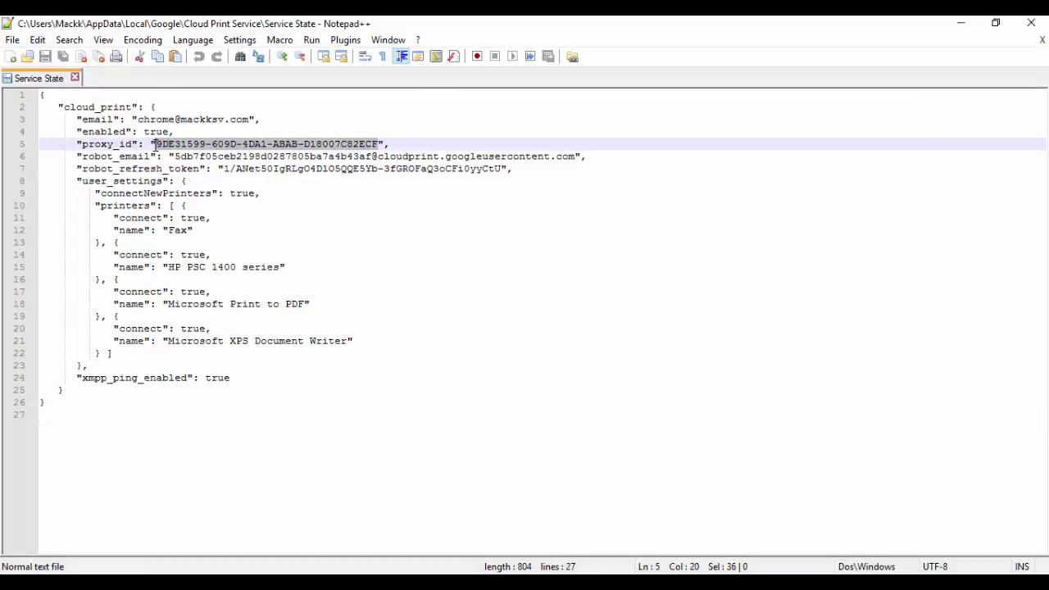
{"action": "key", "text": "super"}
{"action": "type", "text": "note"}
{"action": "key", "text": "Return"}
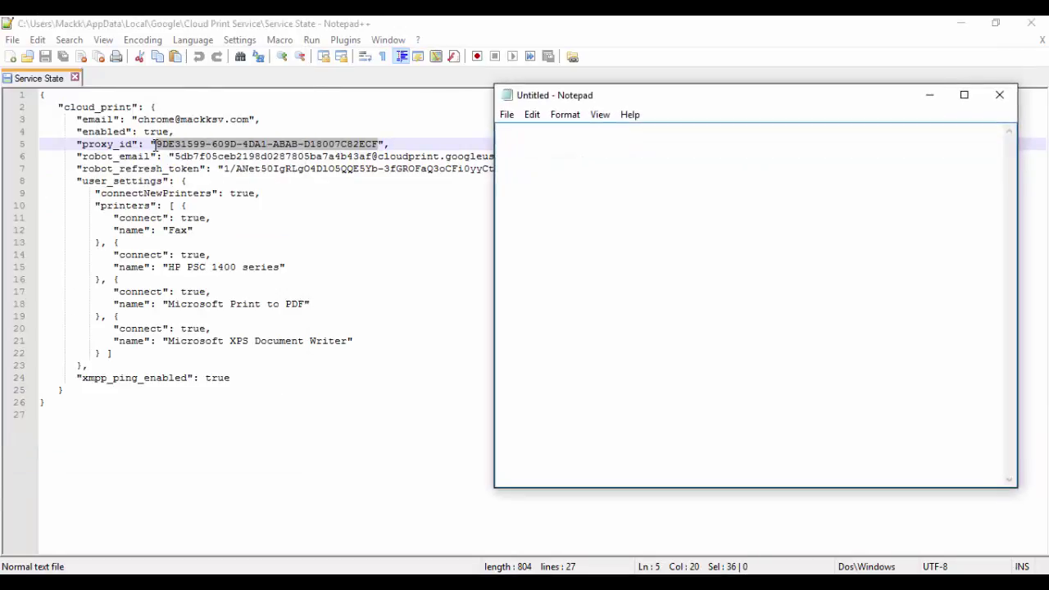
{"action": "type", "text": "9DE31599-609D-4DA1-ABAB-D18007C82ECF"}
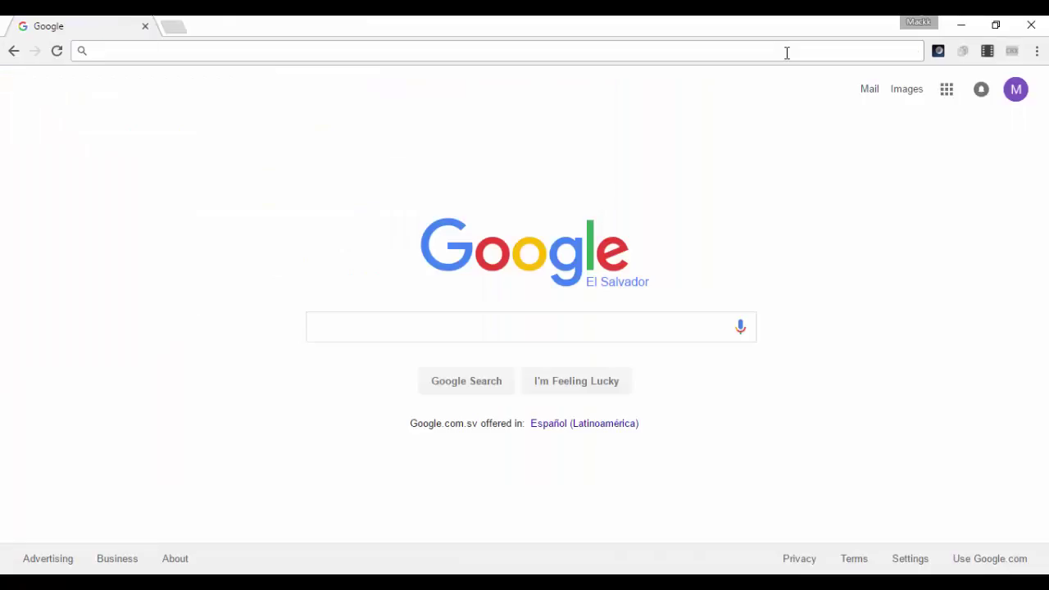
Load Google Cloud Print and show the first HP PSC 1400 series printer's advanced details.
{"action": "type", "text": "google.com"}
{"action": "key", "text": "Down"}
{"action": "key", "text": "Return"}
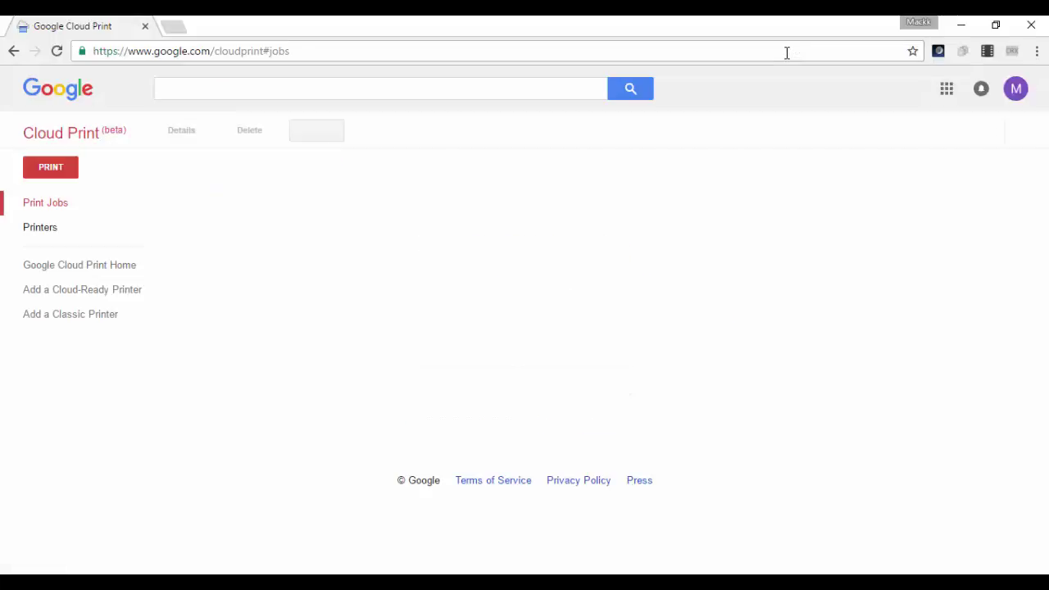
{"action": "left_click", "coordinate": [38, 234]}
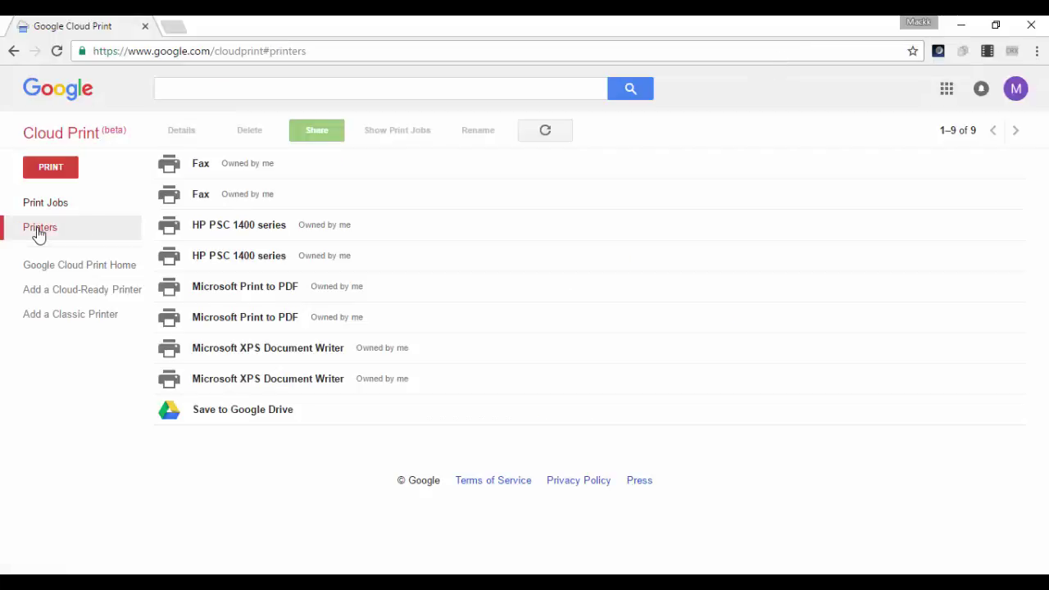
{"action": "left_click", "coordinate": [269, 226]}
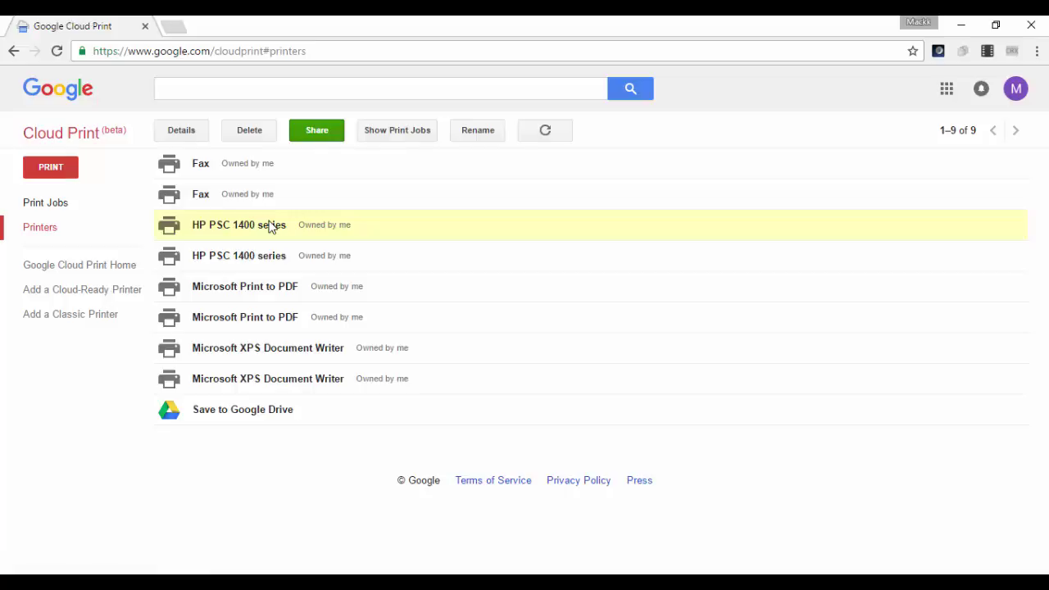
{"action": "left_click", "coordinate": [187, 130]}
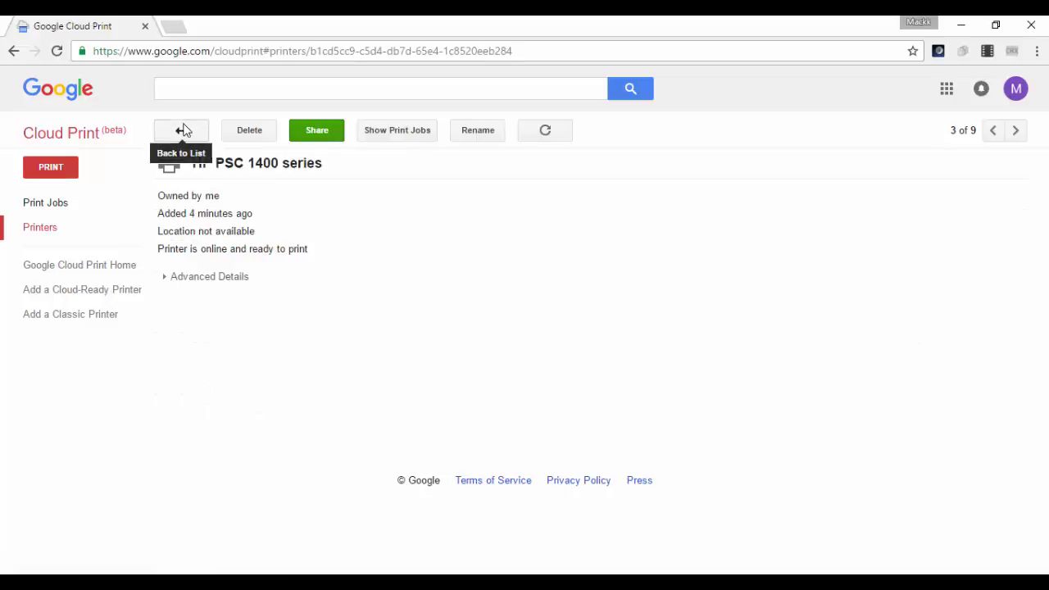
{"action": "left_click", "coordinate": [210, 280]}
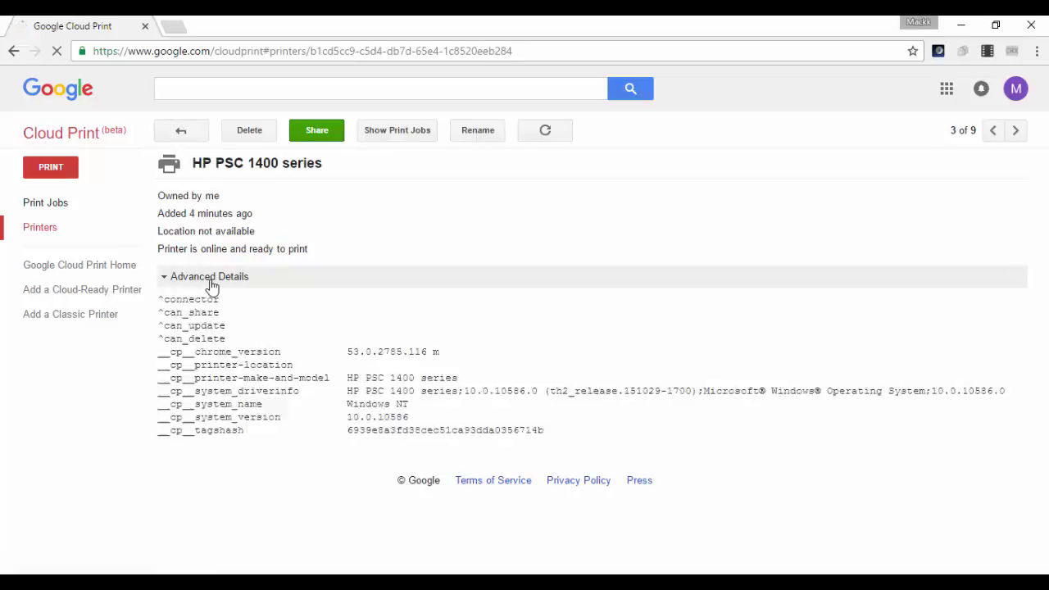
Paste that printer's Proxy ID into Notepad as a second line labelled 'incorrect'.
{"action": "left_click_drag", "start_coordinate": [368, 506], "coordinate": [198, 506]}
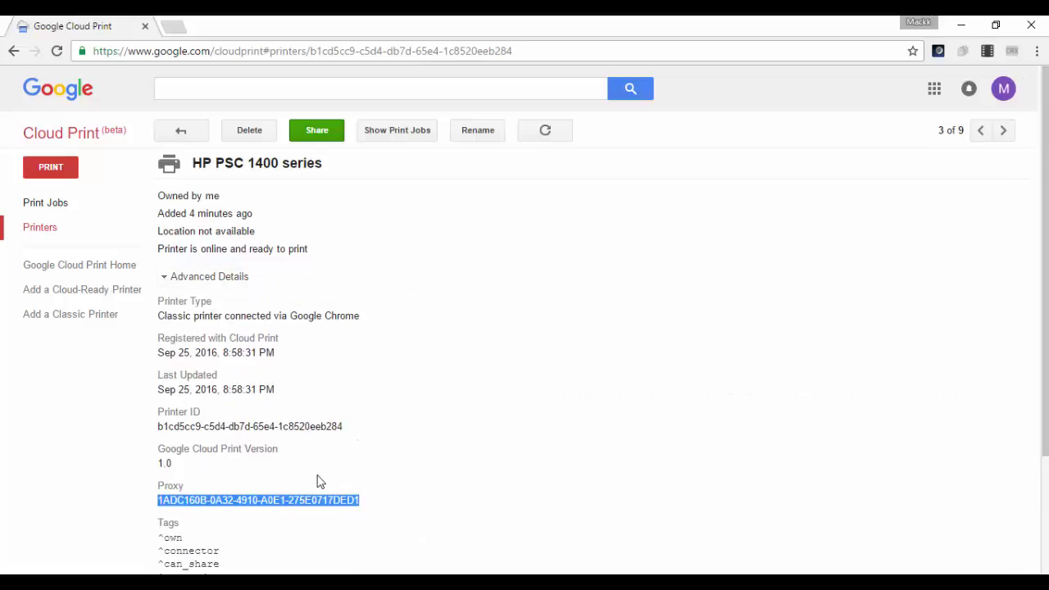
{"action": "key", "text": "alt+Tab"}
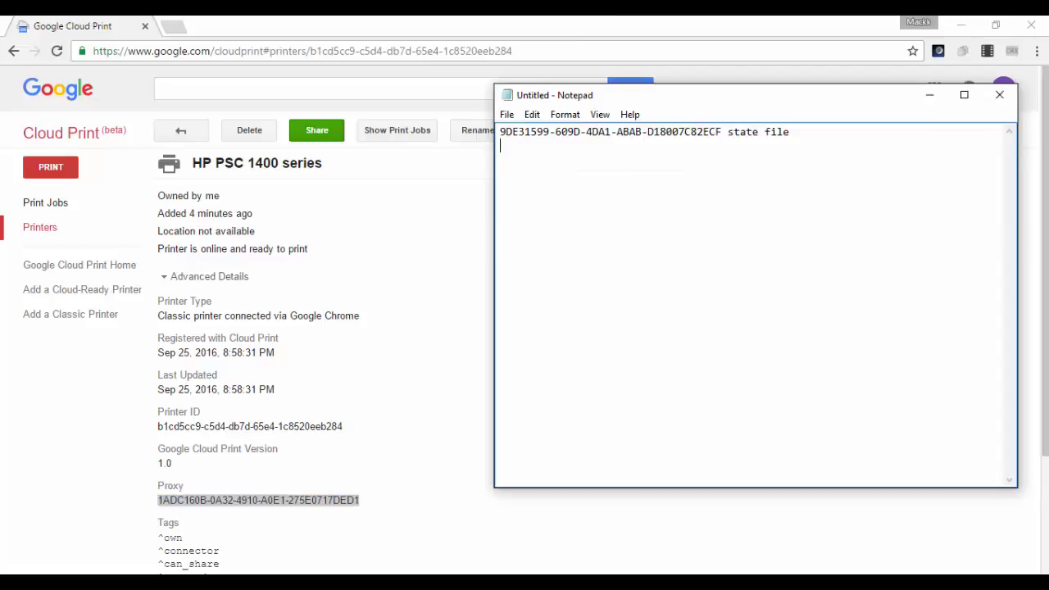
{"action": "key", "text": "super+alt+1"}
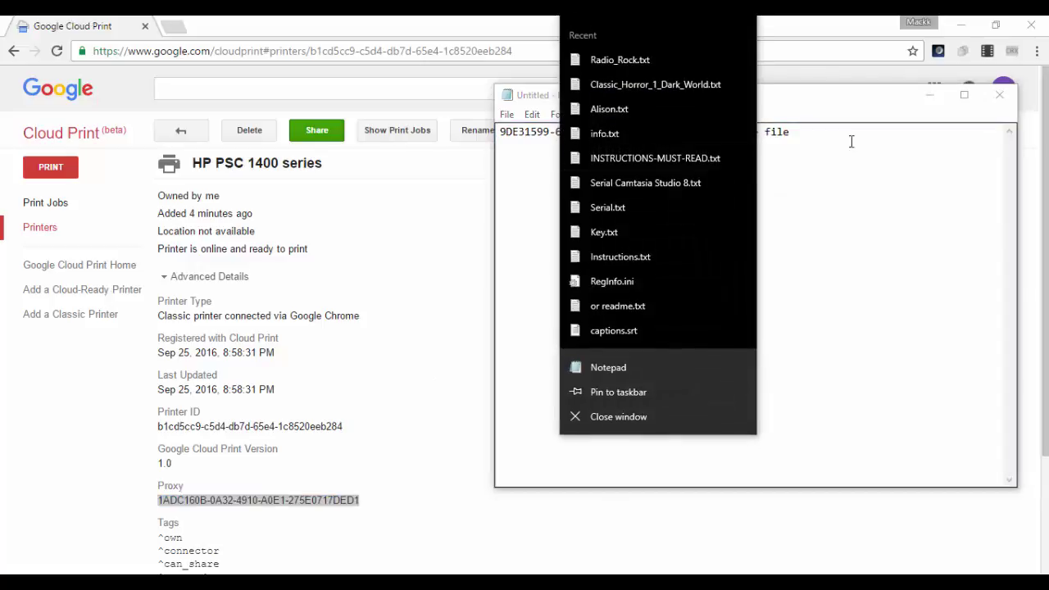
{"action": "key", "text": "Escape"}
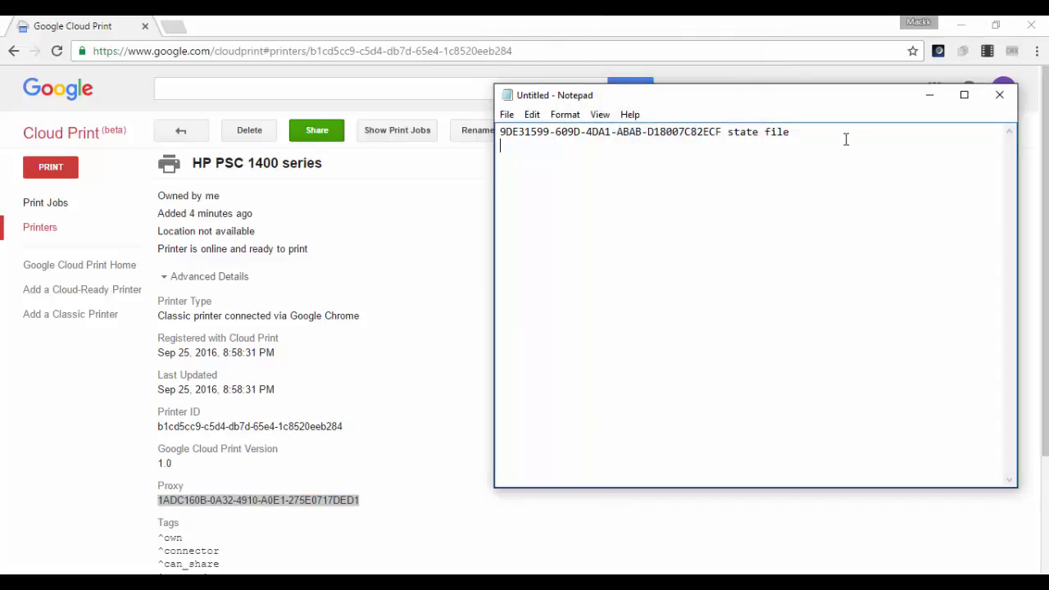
{"action": "type", "text": "1ADC160B-0A32-4910-A0E1-275E0717DED1"}
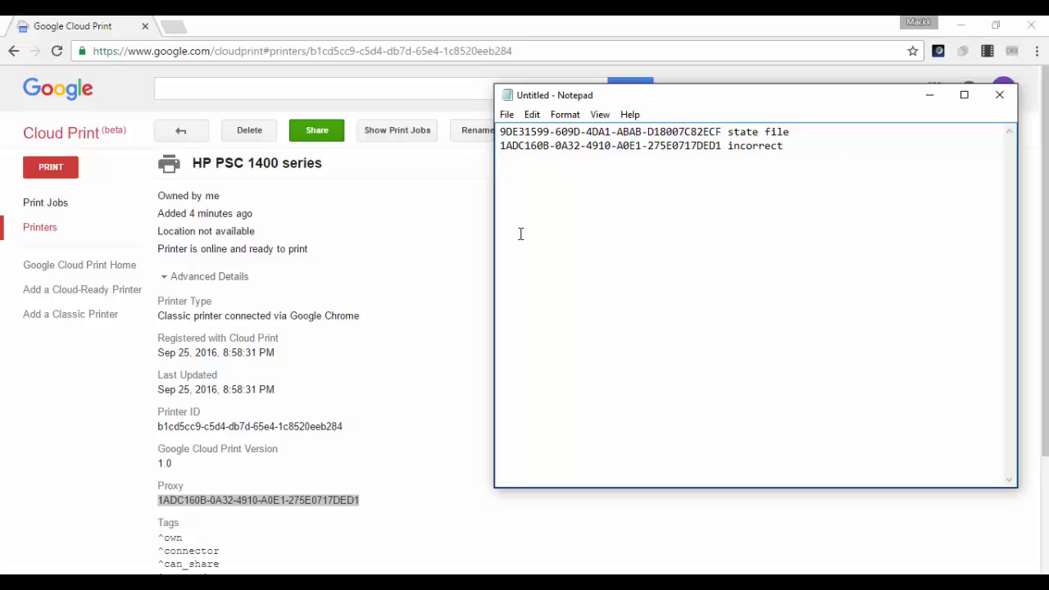
{"action": "left_click", "coordinate": [418, 186]}
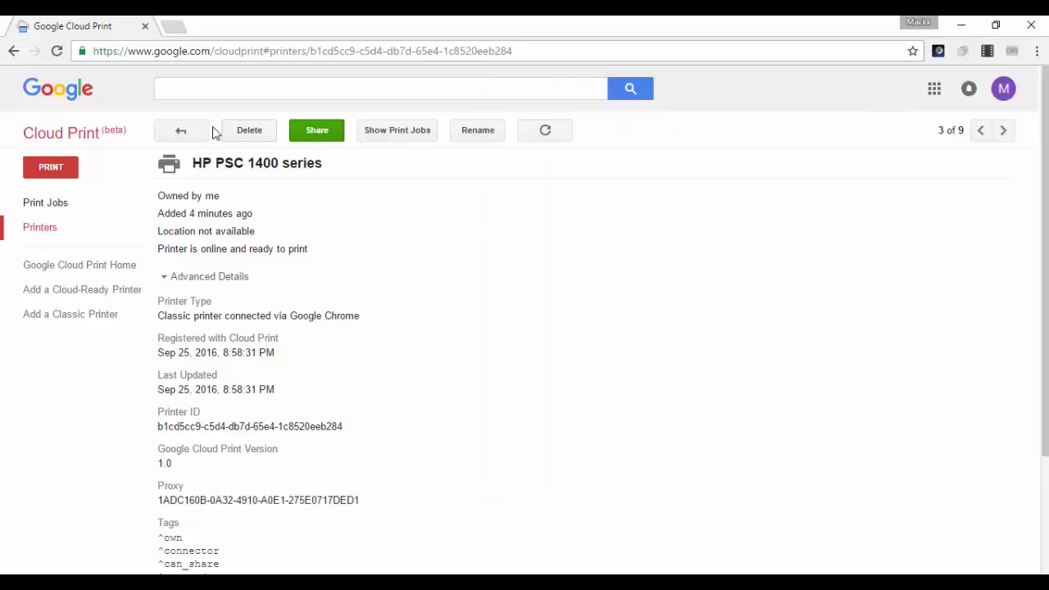
Copy the second HP PSC 1400 series printer's Proxy ID into Notepad as a third line marked 'correct'.
{"action": "left_click", "coordinate": [191, 133]}
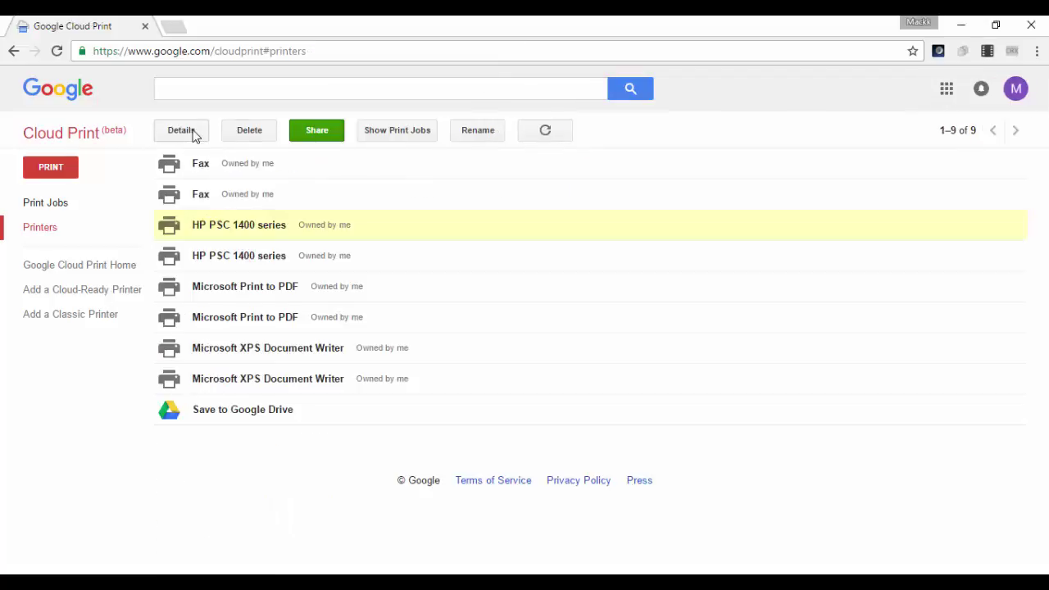
{"action": "left_click", "coordinate": [290, 257]}
{"action": "left_click", "coordinate": [182, 131]}
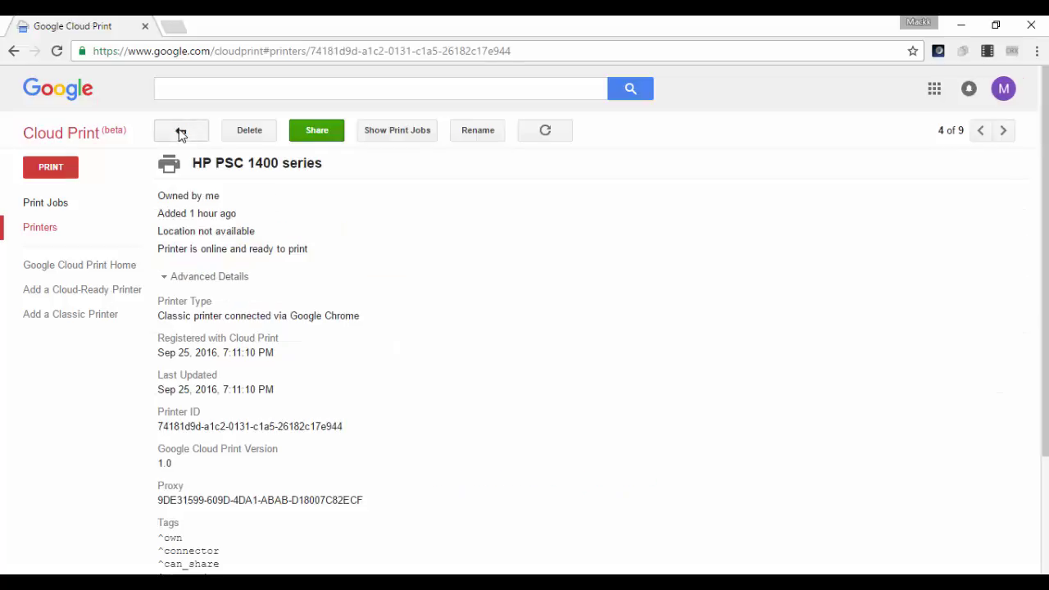
{"action": "left_click_drag", "start_coordinate": [367, 501], "coordinate": [159, 497]}
{"action": "key", "text": "ctrl+c"}
{"action": "key", "text": "alt+Tab"}
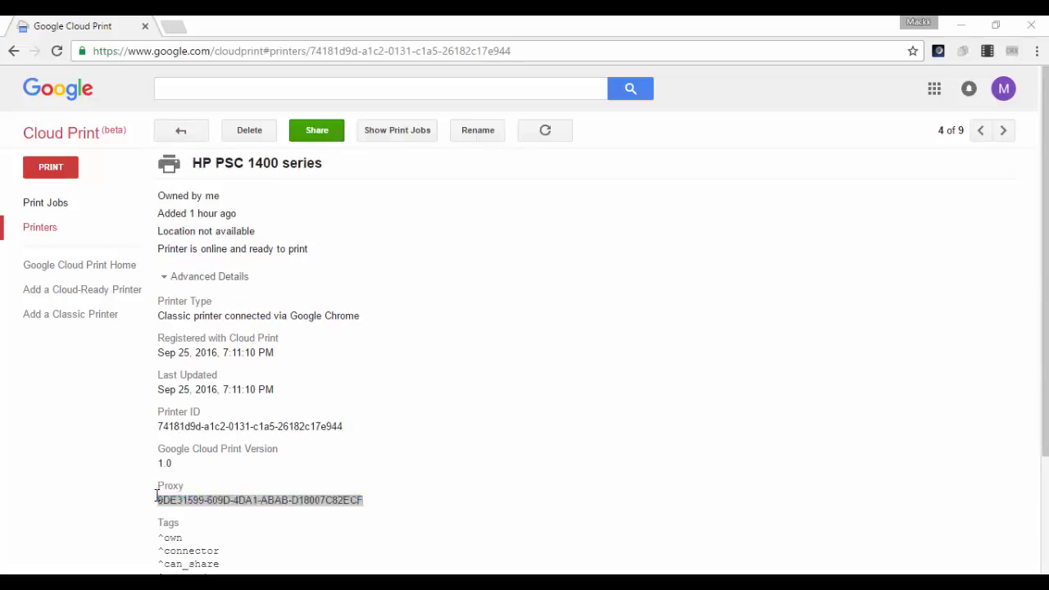
{"action": "key", "text": "ctrl+v"}
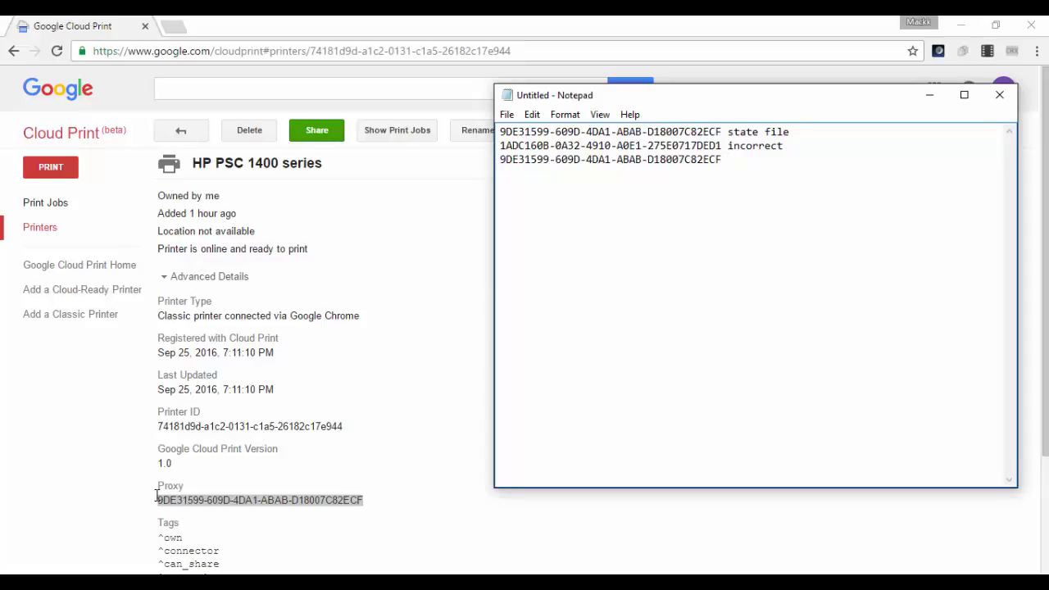
{"action": "type", "text": "correct"}
{"action": "left_click", "coordinate": [342, 279]}
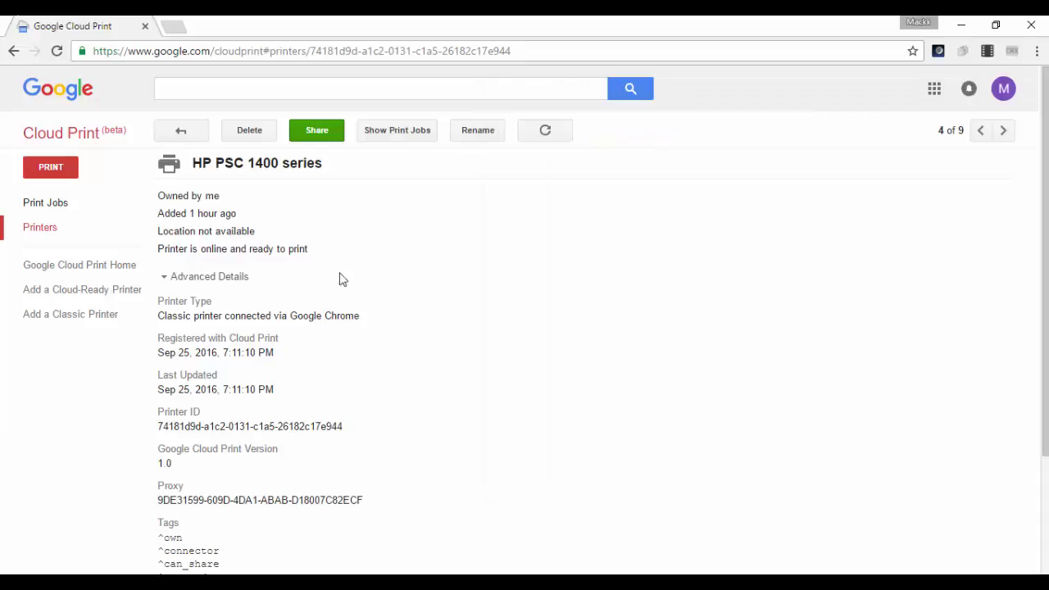
{"action": "left_click", "coordinate": [181, 130]}
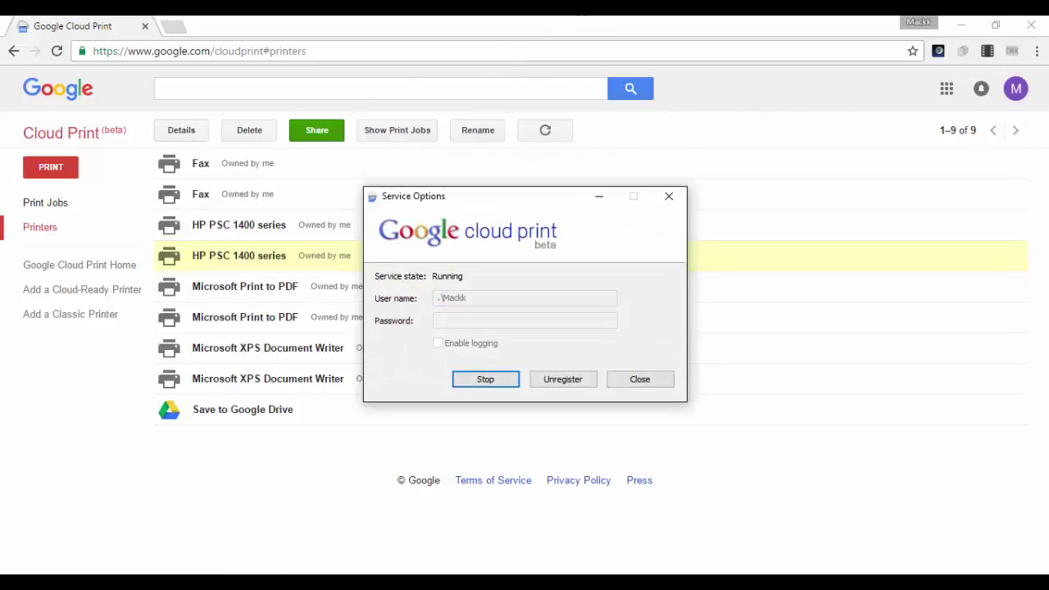
Stop the Cloud Print service, refresh the printer list, and delete the online Fax printer.
{"action": "left_click", "coordinate": [476, 380]}
{"action": "left_click", "coordinate": [555, 137]}
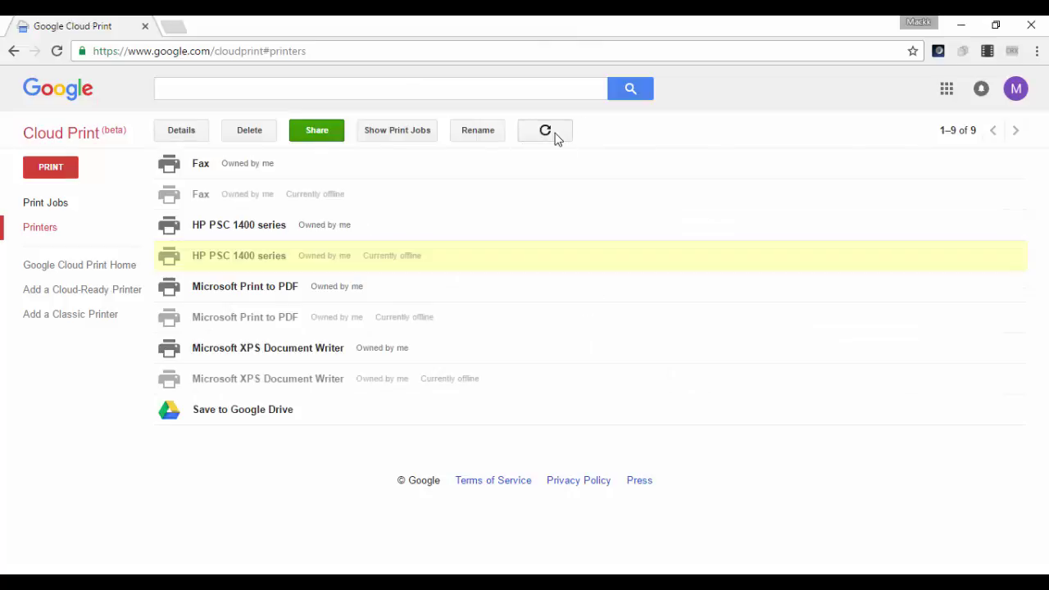
{"action": "left_click", "coordinate": [246, 165]}
{"action": "left_click", "coordinate": [249, 132]}
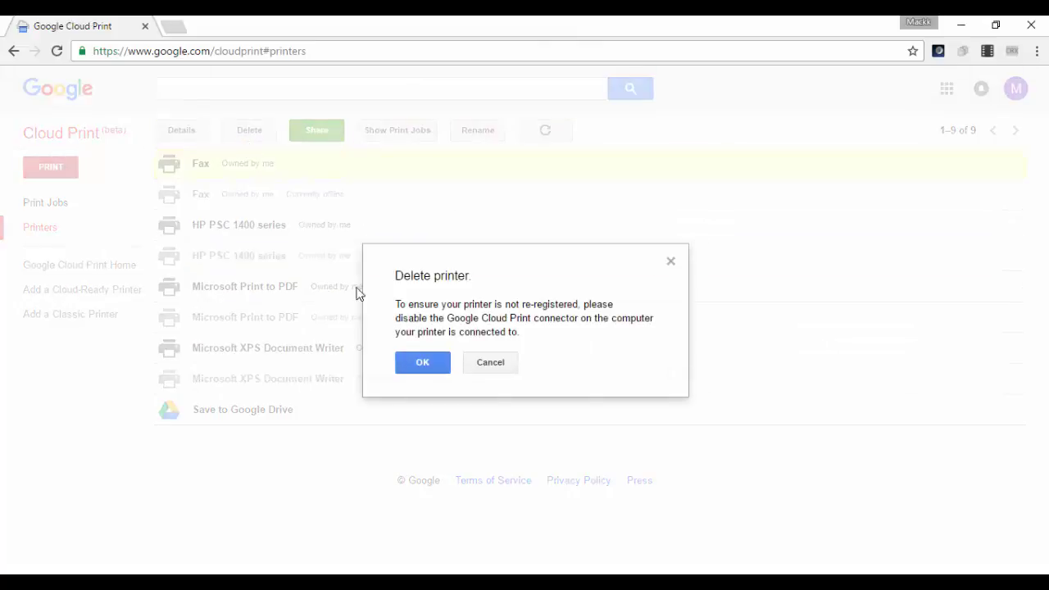
{"action": "left_click", "coordinate": [420, 363]}
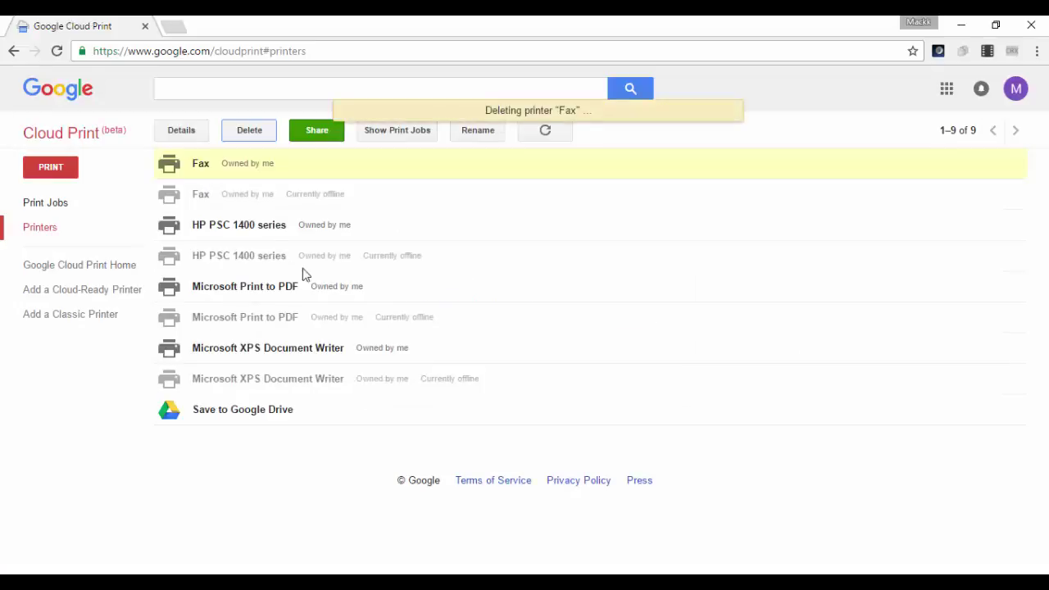
Delete the online duplicate HP PSC 1400 series printer.
{"action": "left_click", "coordinate": [253, 192]}
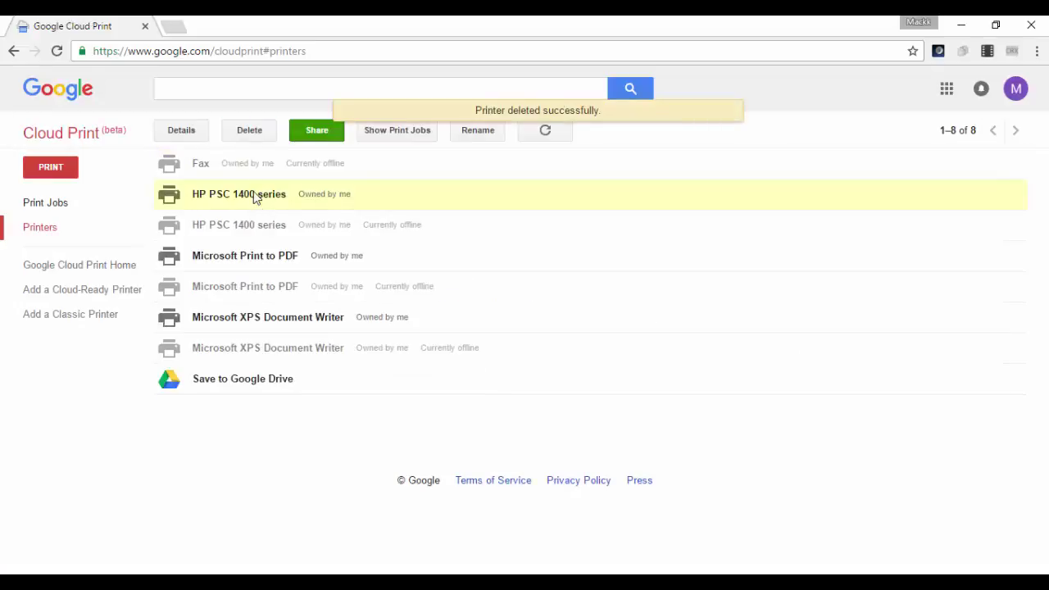
{"action": "left_click", "coordinate": [253, 136]}
{"action": "left_click", "coordinate": [422, 363]}
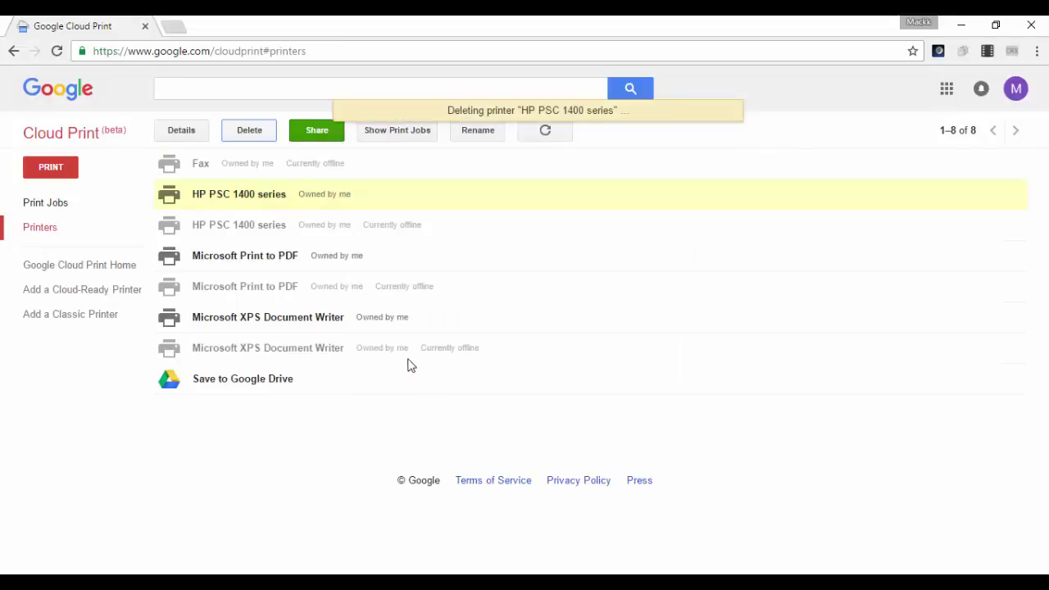